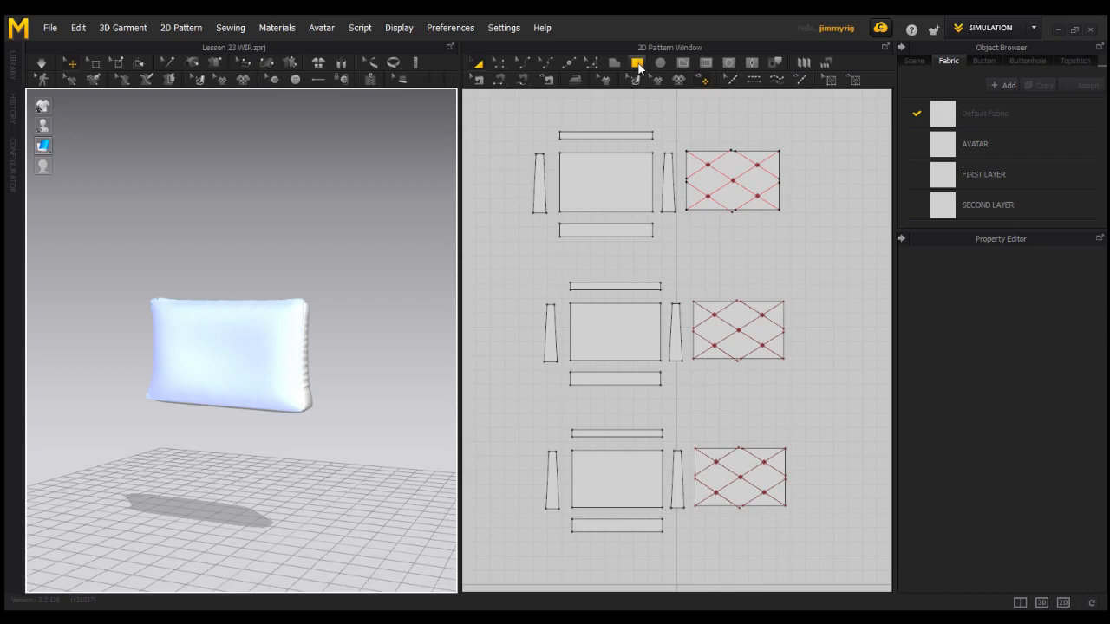
# Draw a rectangular pattern about 635 mm wide over the topmost front panel's upper half and place it in front of the cushion in 3D.
pyautogui.moveTo(718, 135); pyautogui.dragTo(722, 325, button='middle')
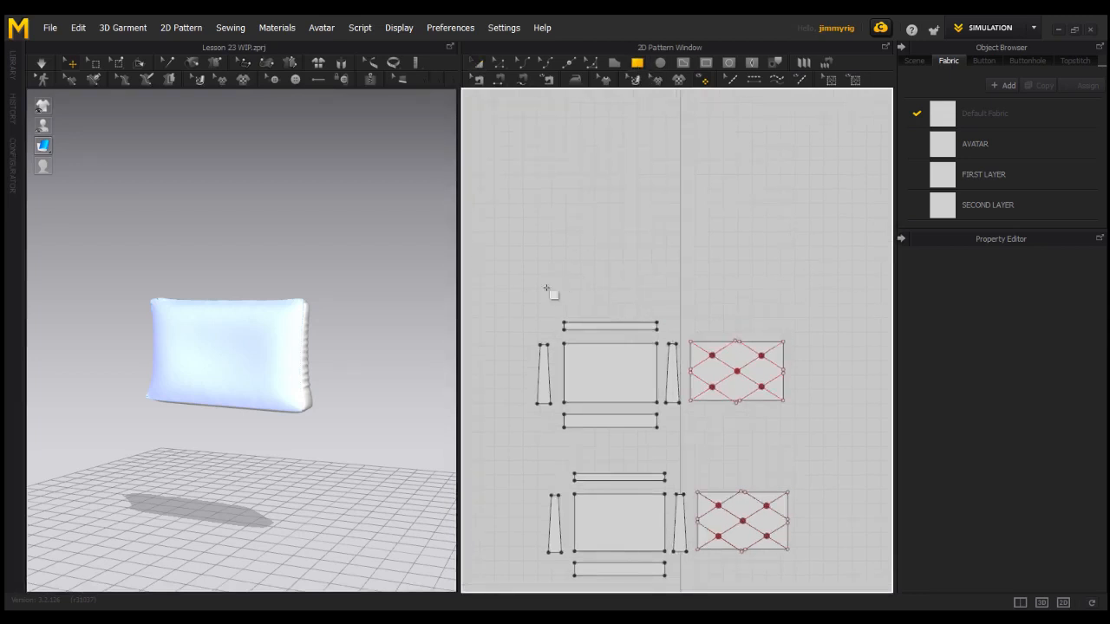
pyautogui.moveTo(565, 345)
pyautogui.mouseDown()
pyautogui.moveTo(613, 373)
pyautogui.moveTo(660, 378)
pyautogui.mouseUp()
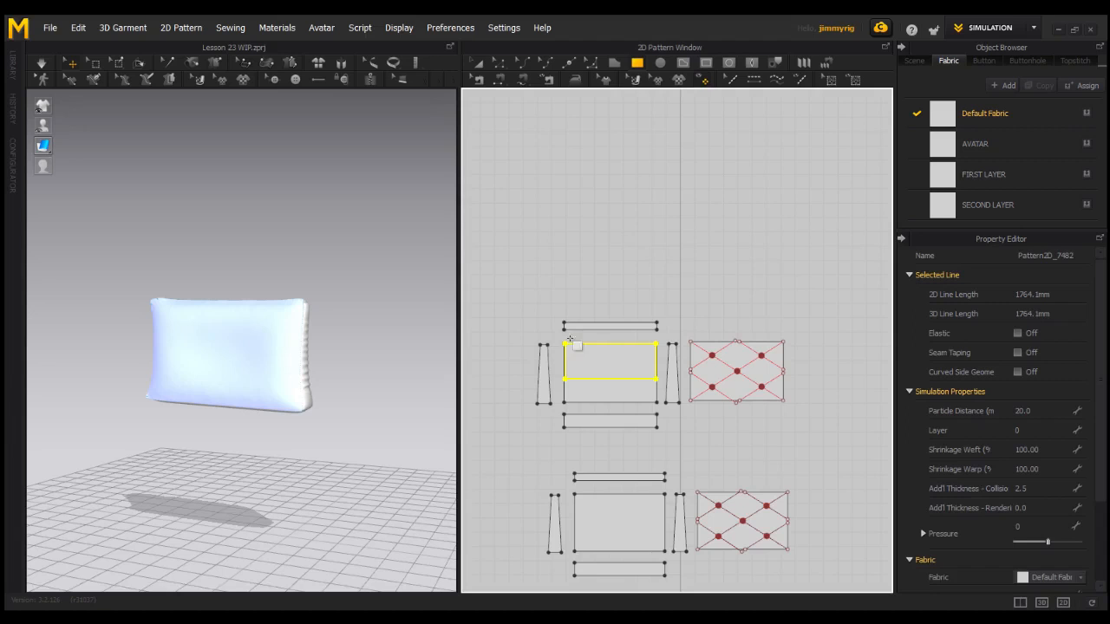
pyautogui.moveTo(324, 263)
pyautogui.mouseDown(button='right')
pyautogui.moveTo(325, 286)
pyautogui.moveTo(305, 253)
pyautogui.mouseUp(button='right')
pyautogui.scroll(-5, 293, 251)
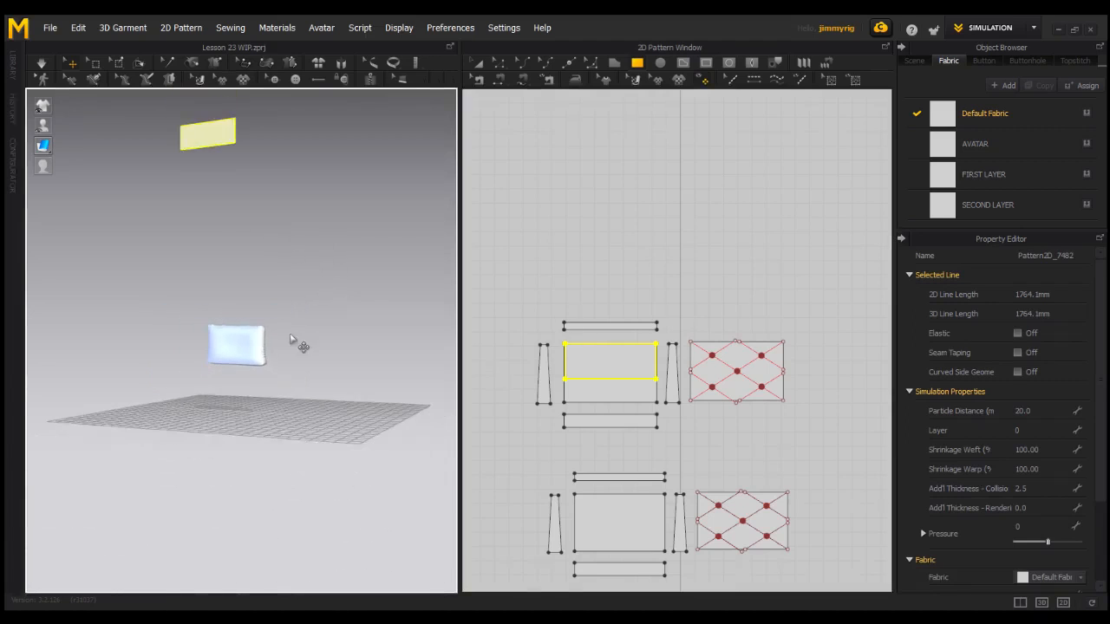
pyautogui.moveTo(292, 339); pyautogui.dragTo(304, 373, button='right')
pyautogui.click(219, 185)
pyautogui.moveTo(221, 150); pyautogui.dragTo(224, 392)
pyautogui.moveTo(234, 459); pyautogui.dragTo(139, 467, button='right')
pyautogui.scroll(6, 284, 431)
pyautogui.moveTo(297, 430); pyautogui.dragTo(286, 358, button='middle')
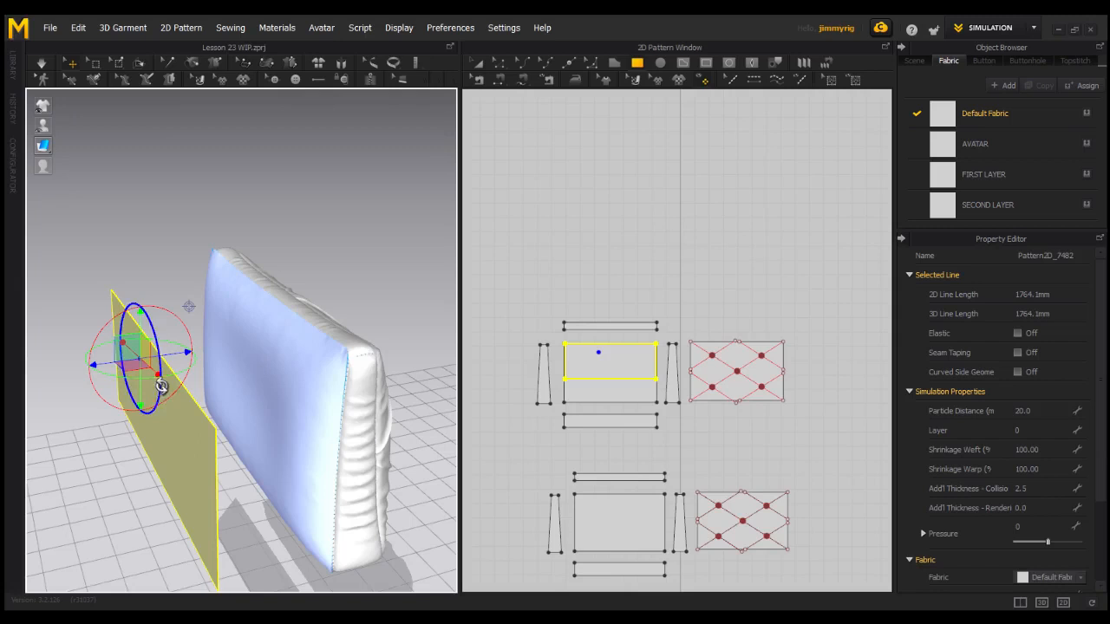
pyautogui.moveTo(323, 313); pyautogui.dragTo(295, 350, button='right')
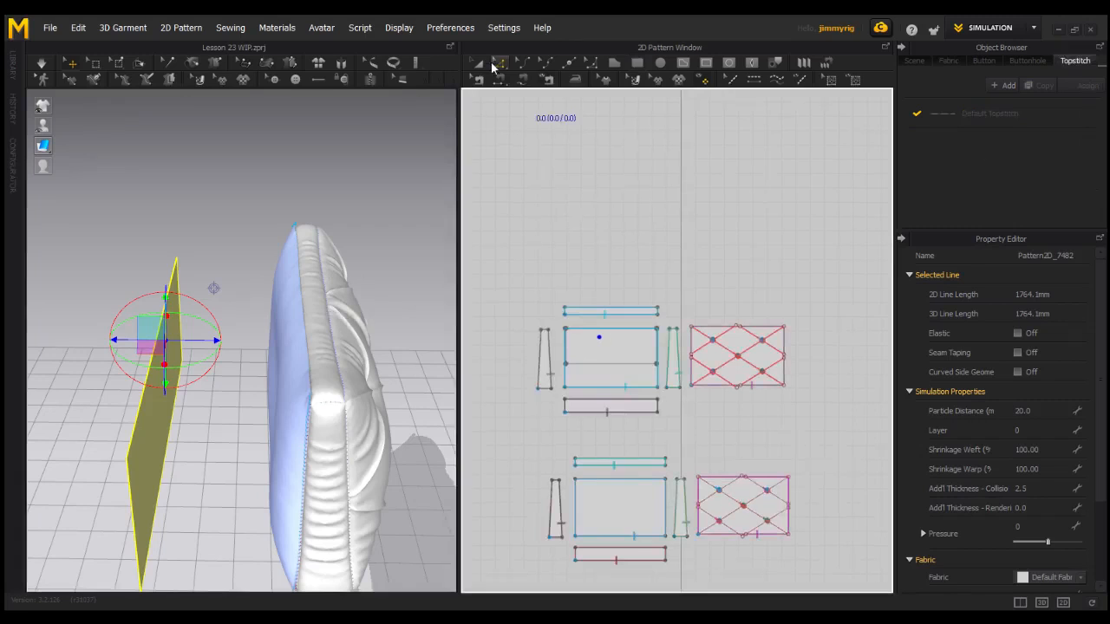
# Move the new rectangular pattern to the empty area above the topmost cushion's pattern pieces in the 2D layout.
pyautogui.click(480, 67)
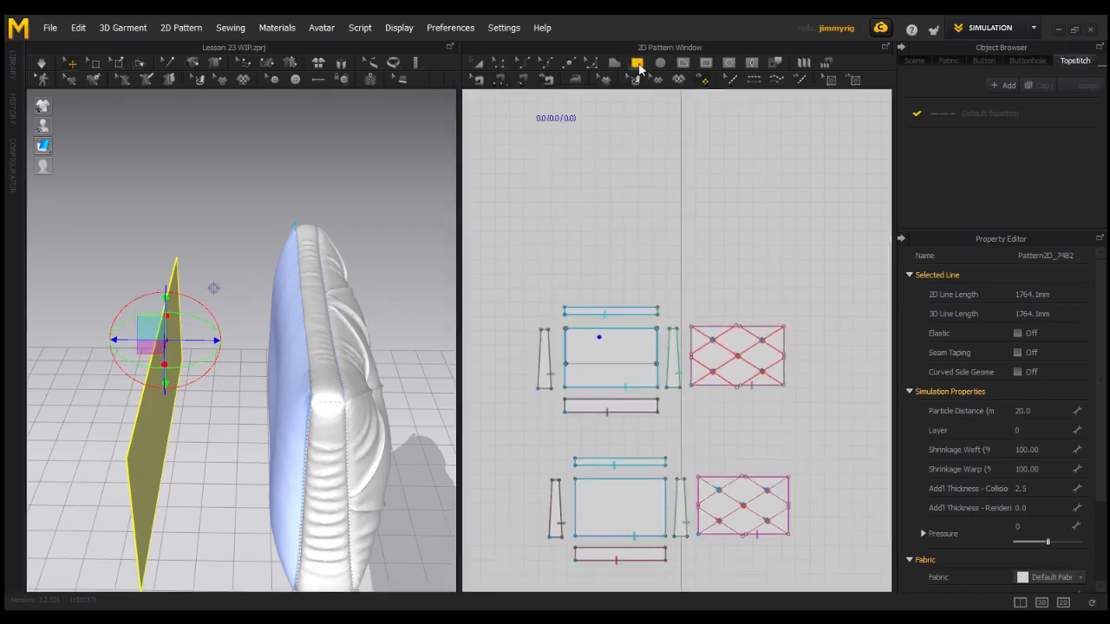
pyautogui.click(478, 67)
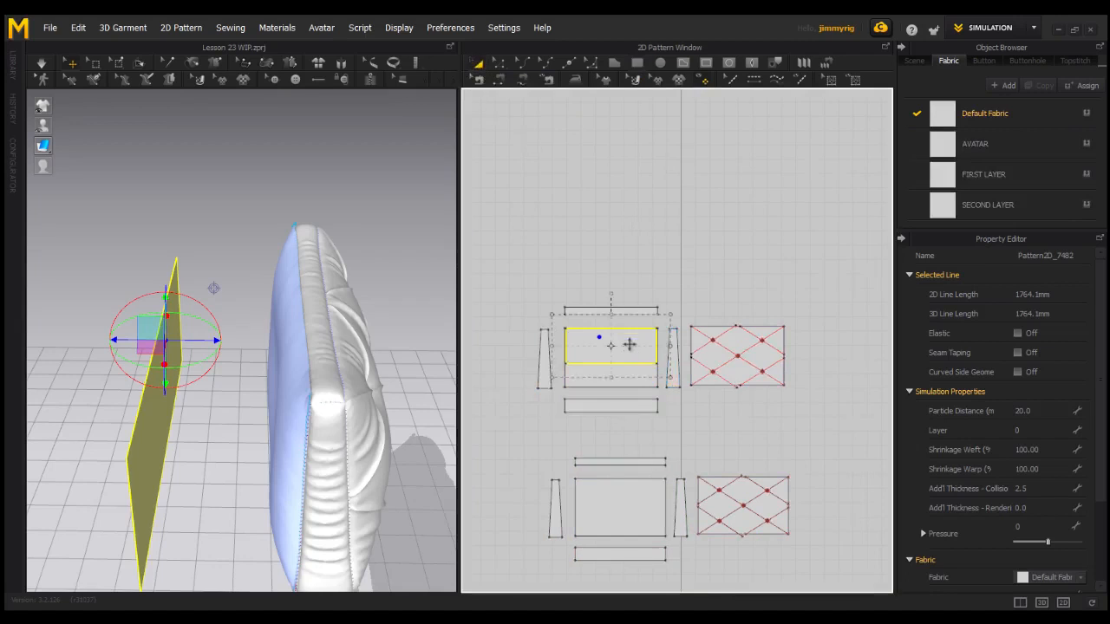
pyautogui.moveTo(630, 341); pyautogui.dragTo(632, 258)
pyautogui.moveTo(699, 289); pyautogui.dragTo(666, 313, button='middle')
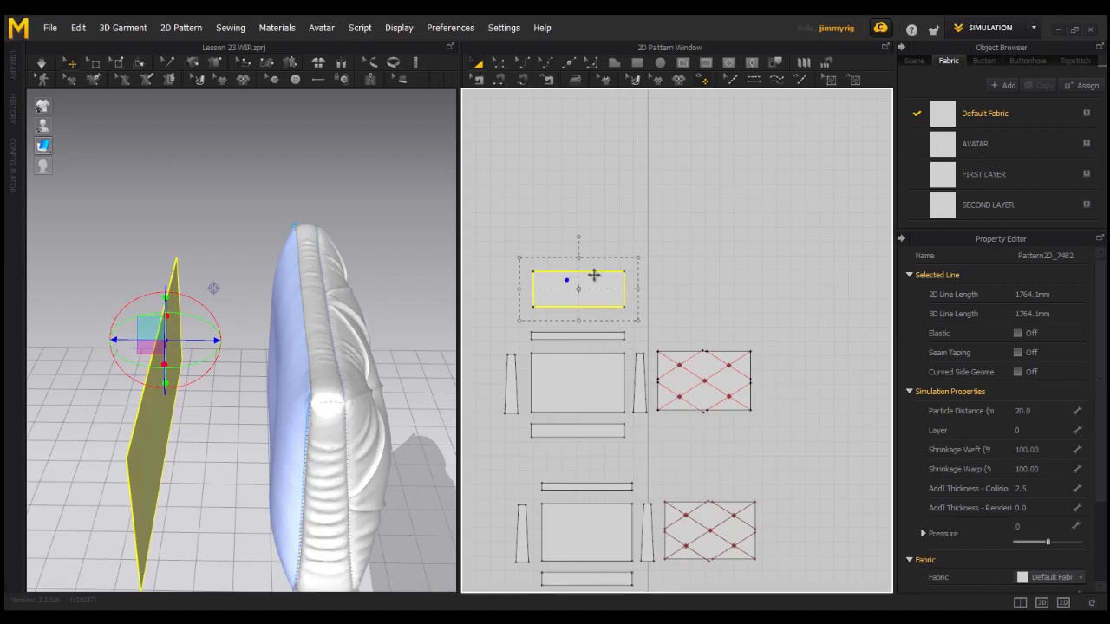
# Sew the rectangle's upper edge to the upper edge of the topmost diamond-quilted panel.
pyautogui.moveTo(286, 372); pyautogui.dragTo(359, 346, button='right')
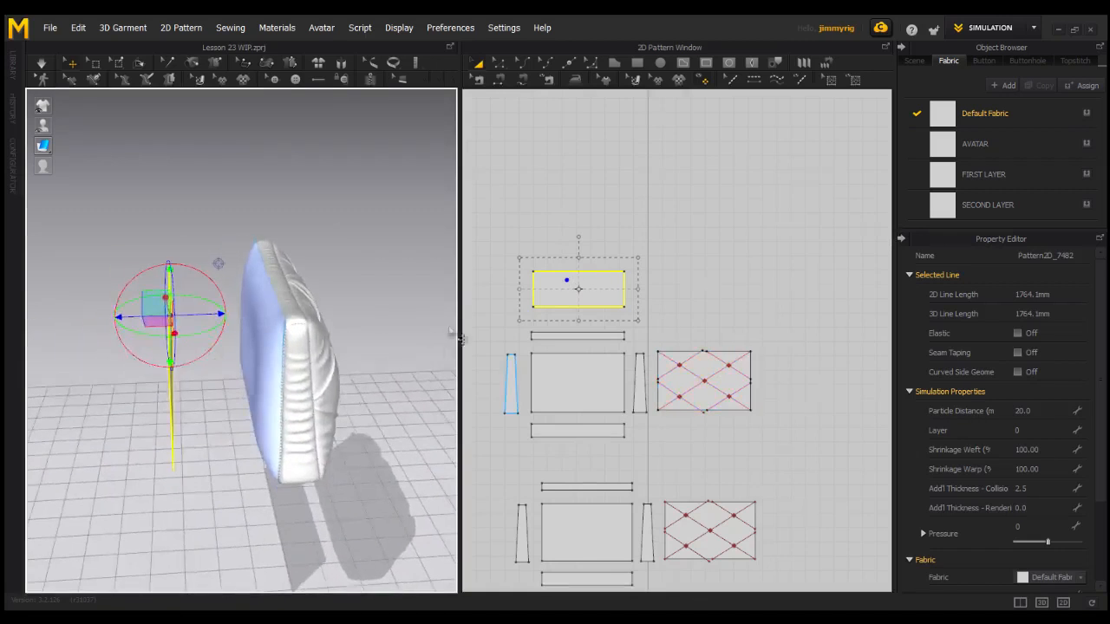
pyautogui.moveTo(221, 319); pyautogui.dragTo(234, 317, button='right')
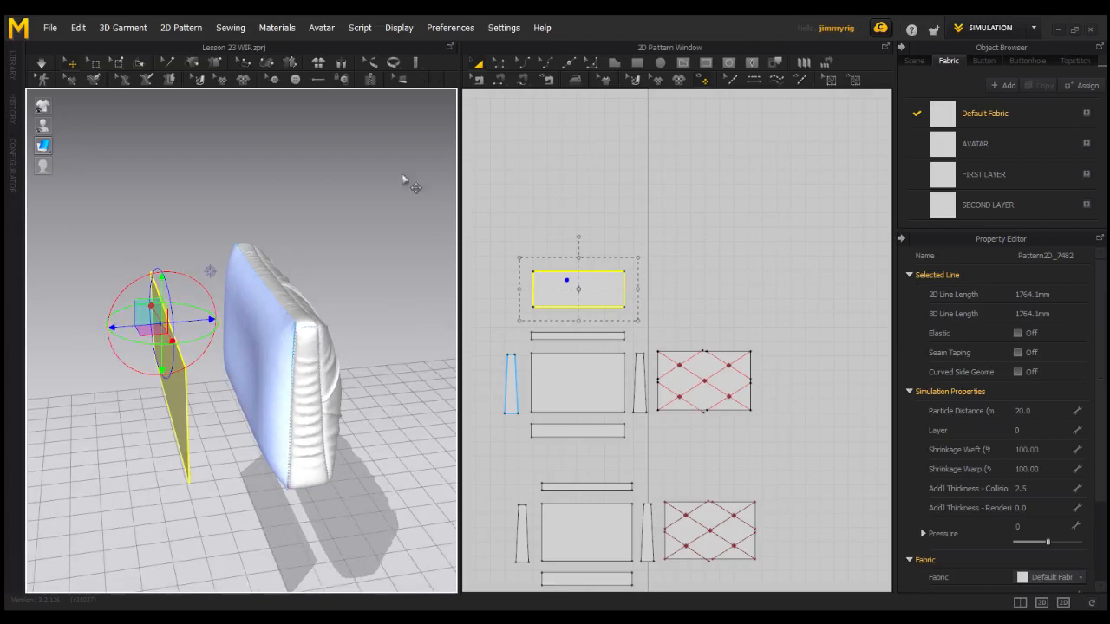
pyautogui.click(501, 79)
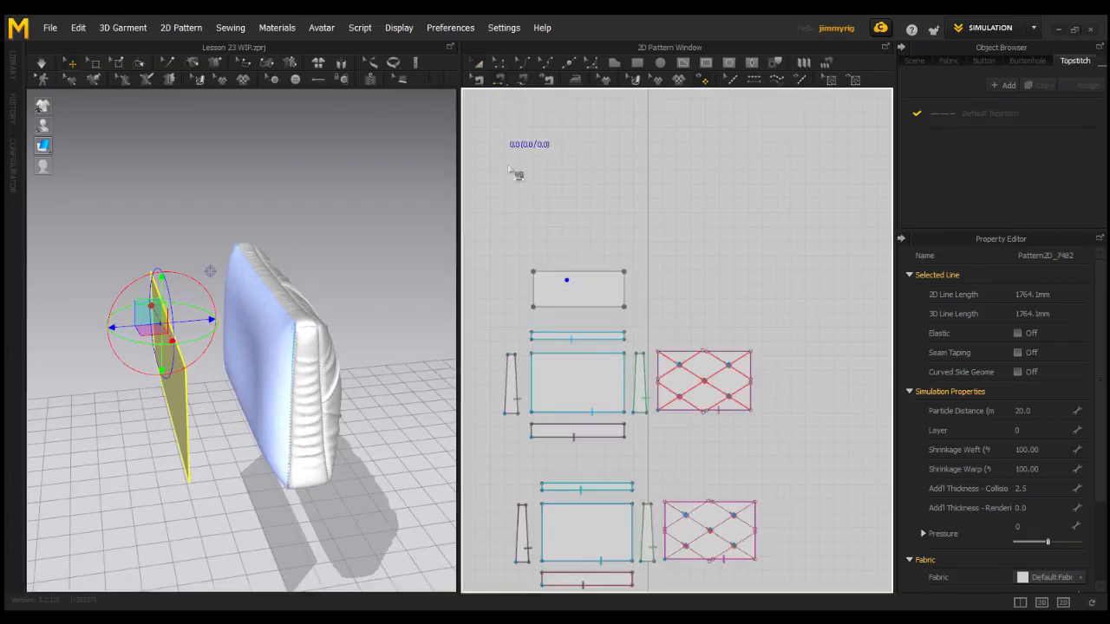
pyautogui.click(550, 273)
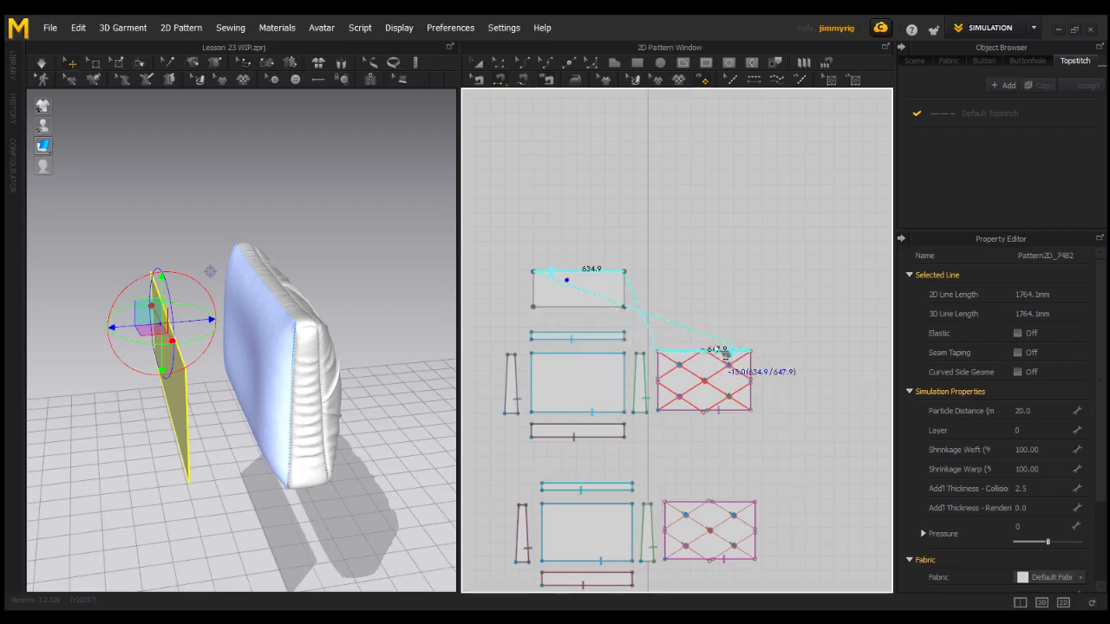
pyautogui.click(678, 350)
pyautogui.moveTo(325, 295); pyautogui.dragTo(208, 312, button='right')
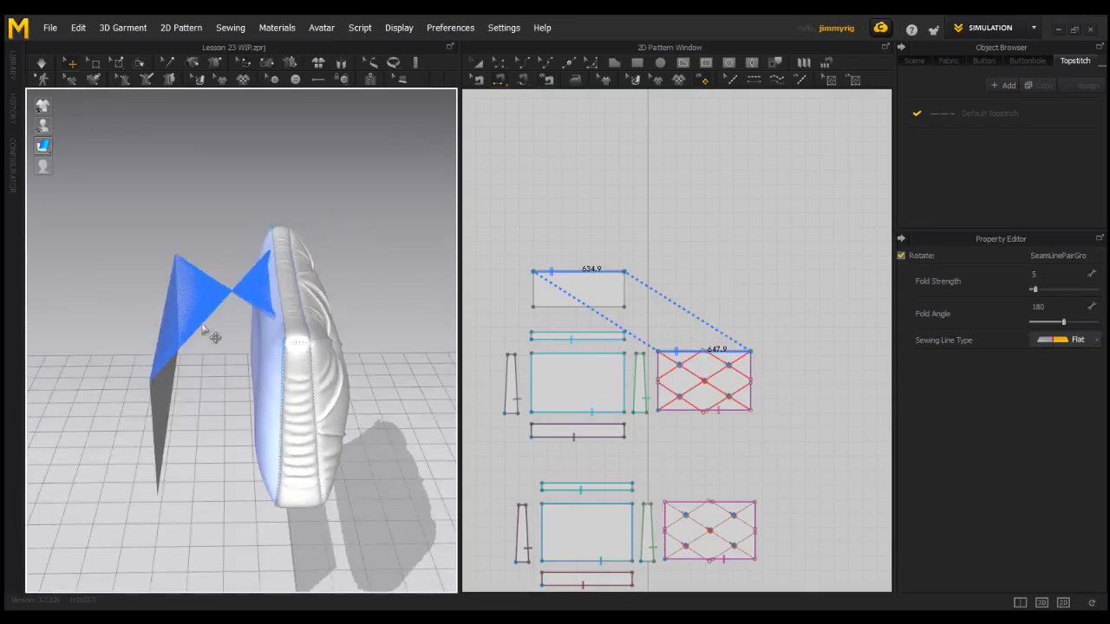
# Reverse the sewing on the rectangle's upper edge so the seam lines no longer cross in 3D.
pyautogui.click(477, 65)
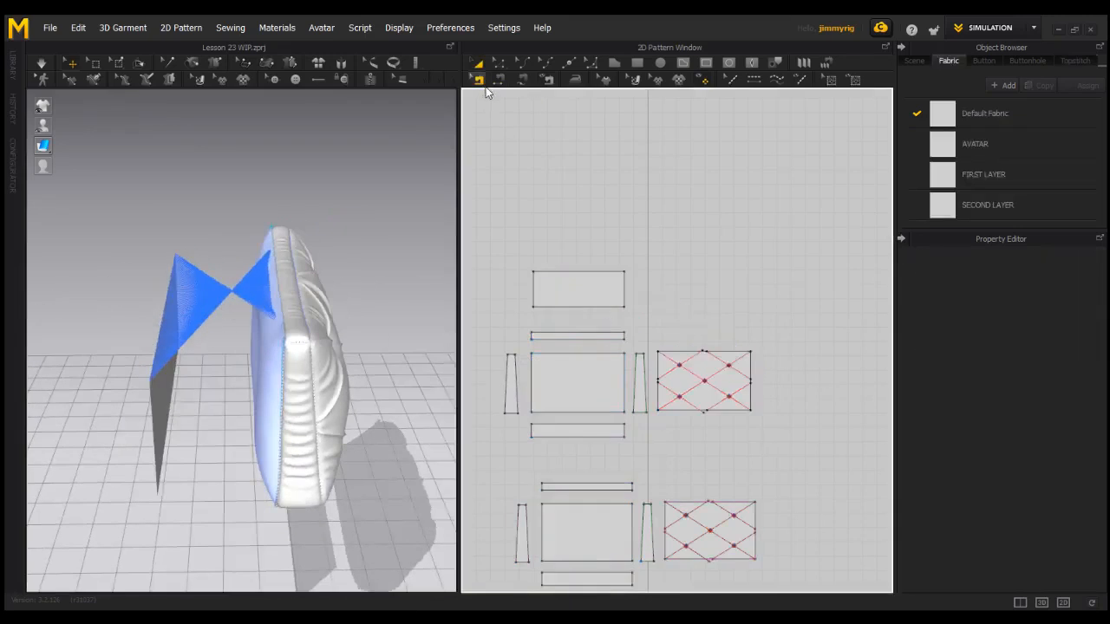
pyautogui.click(480, 80)
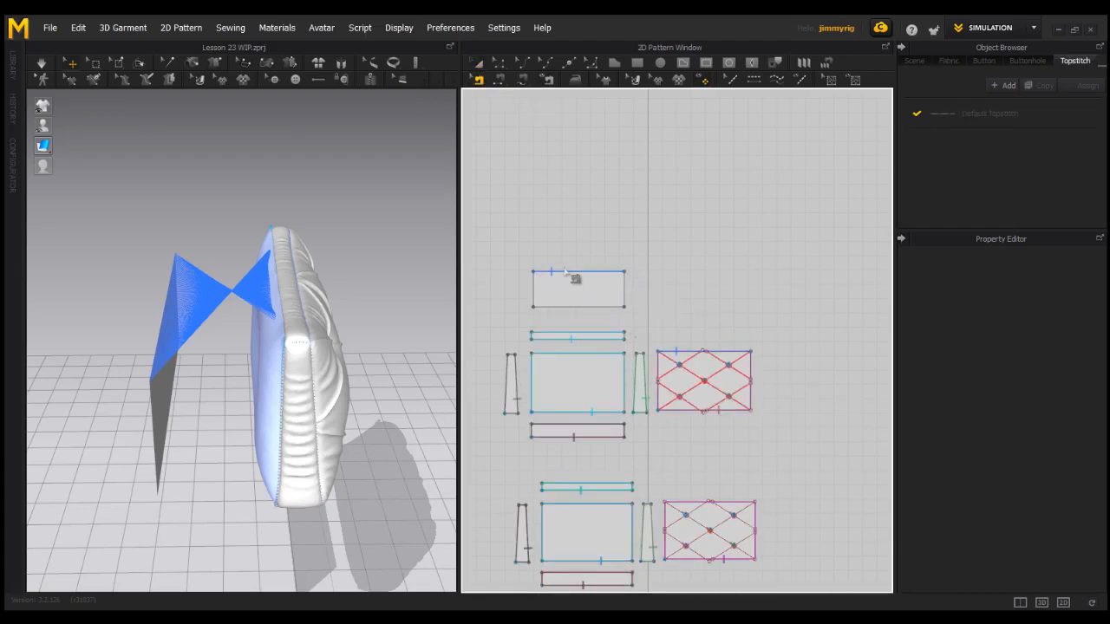
pyautogui.rightClick(577, 274)
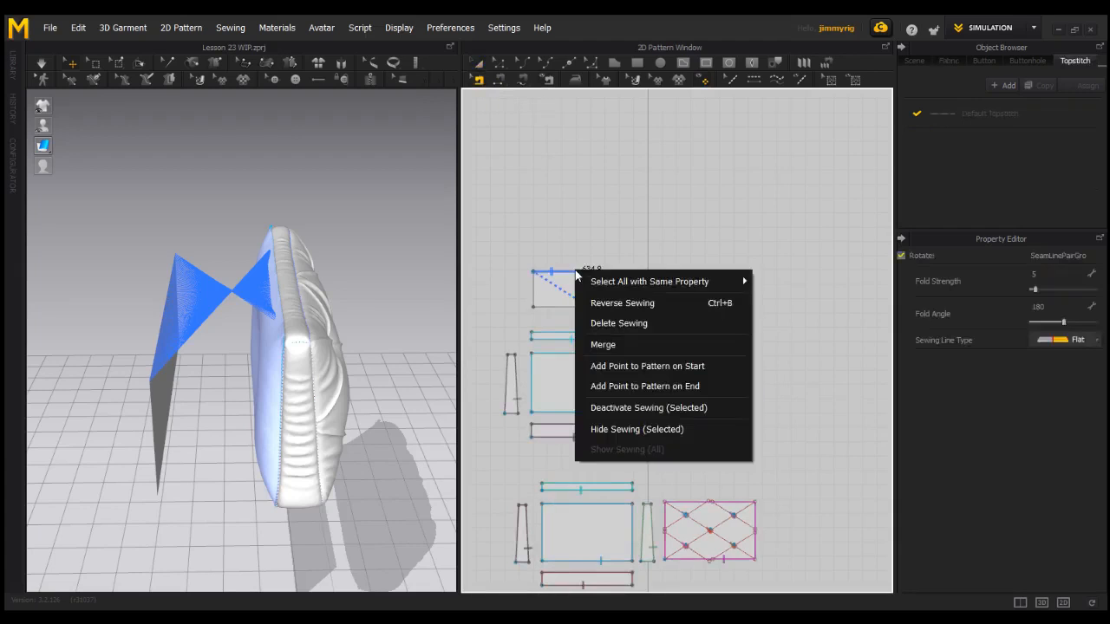
pyautogui.click(621, 303)
pyautogui.moveTo(279, 317); pyautogui.dragTo(248, 308, button='right')
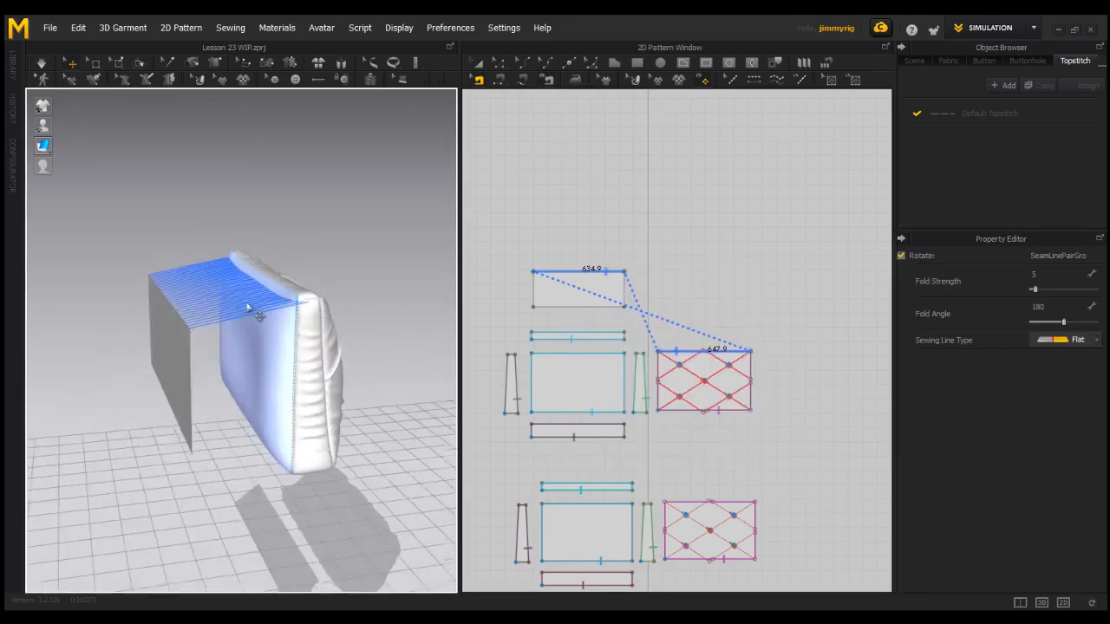
# Move the rectangular flap close to the cushion's front in 3D and simulate it to drape over the cushion.
pyautogui.click(164, 352)
pyautogui.moveTo(165, 269); pyautogui.dragTo(181, 301)
pyautogui.moveTo(219, 257); pyautogui.dragTo(226, 251)
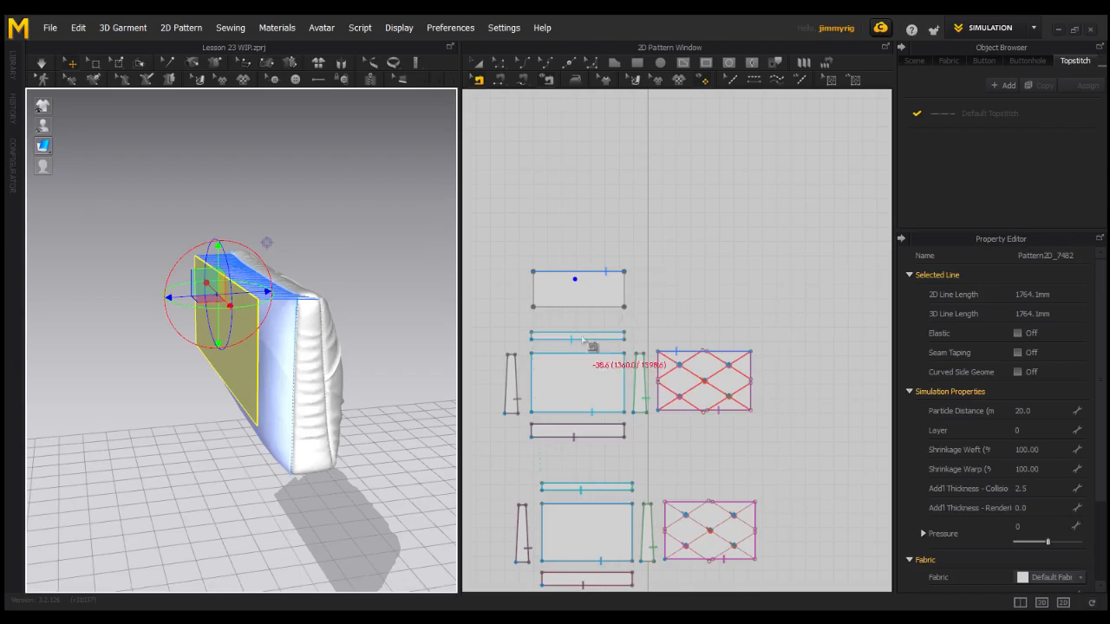
pyautogui.press('space')
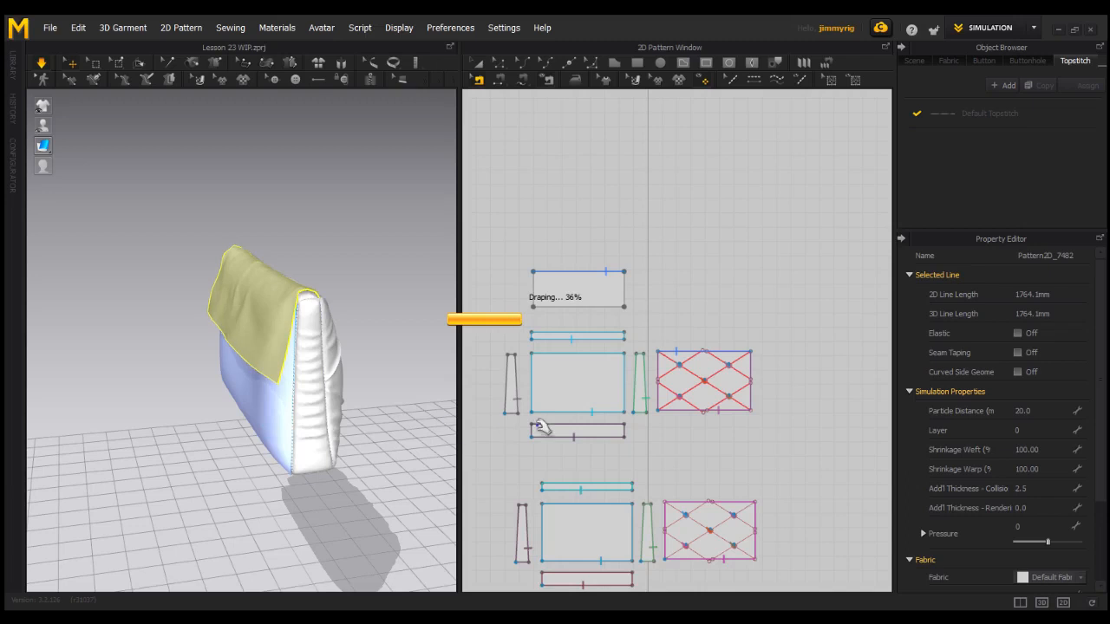
pyautogui.moveTo(264, 366); pyautogui.dragTo(372, 285, button='right')
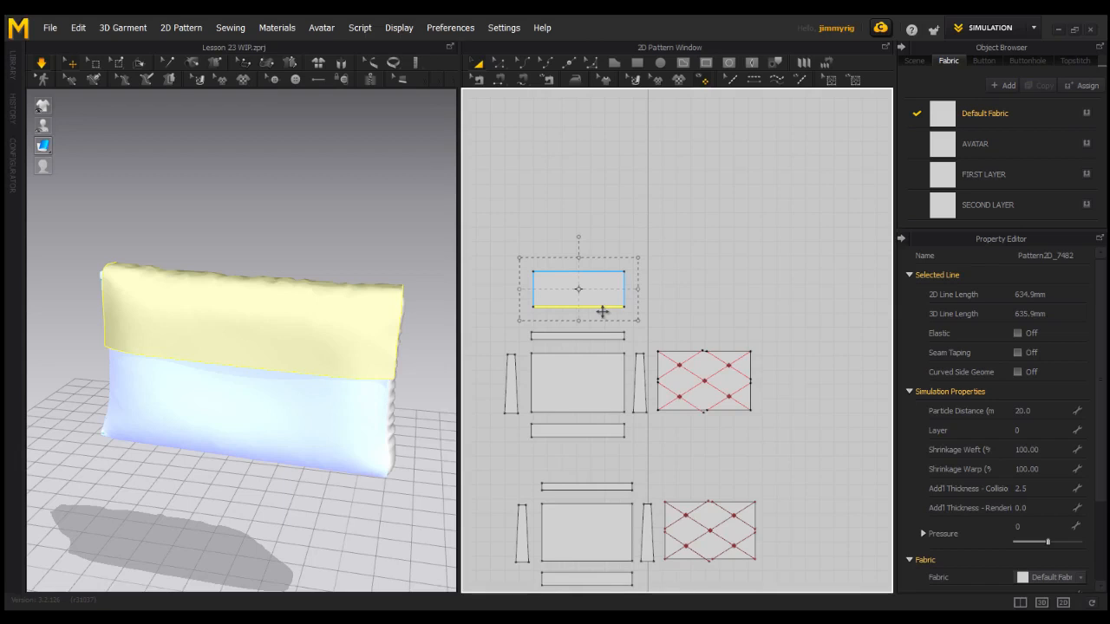
# Split the flap's lower edge into two equal segments with Uniform Split.
pyautogui.click(499, 65)
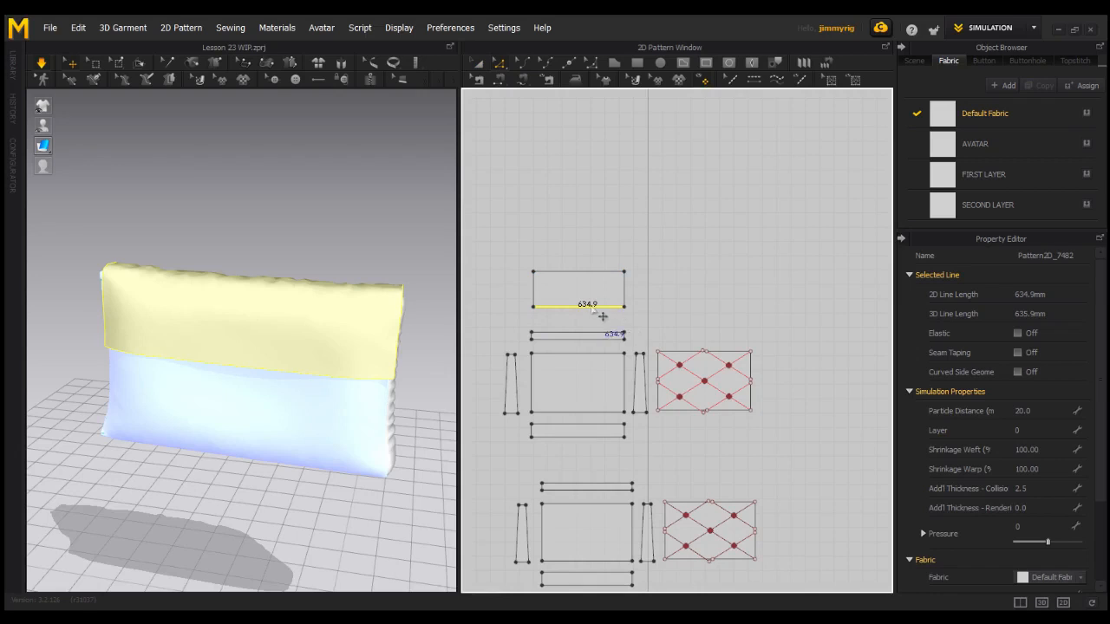
pyautogui.rightClick(591, 307)
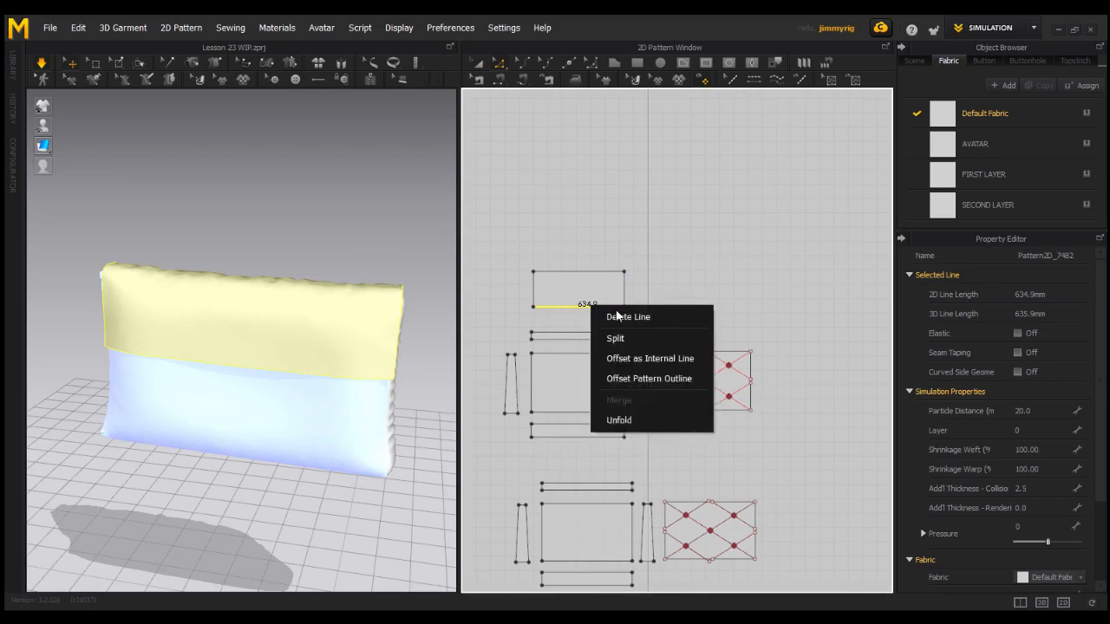
pyautogui.click(619, 338)
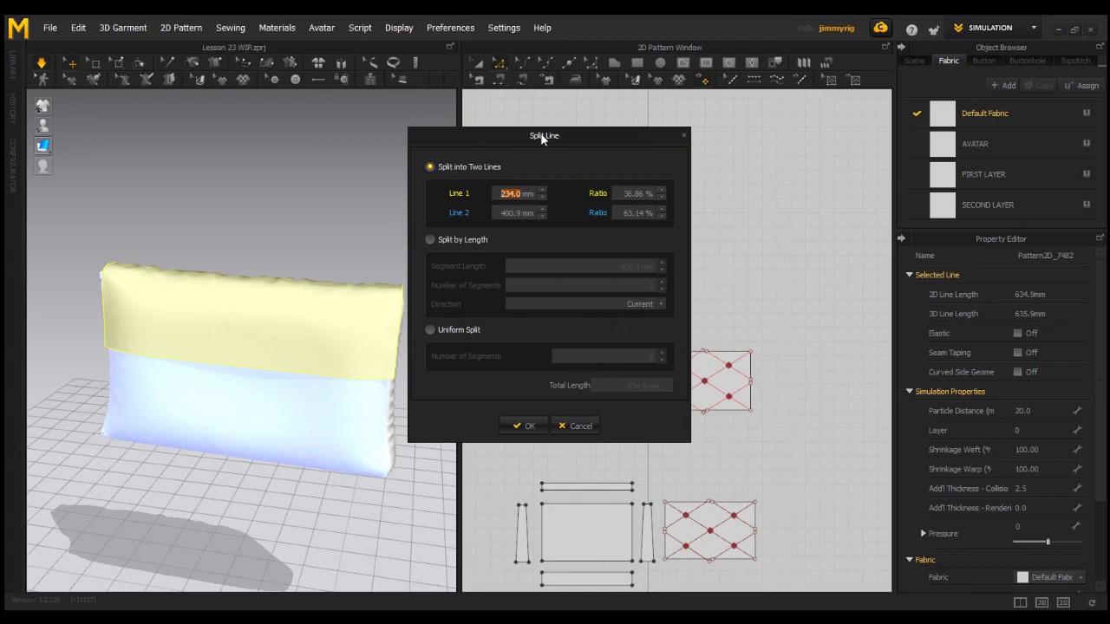
pyautogui.click(430, 330)
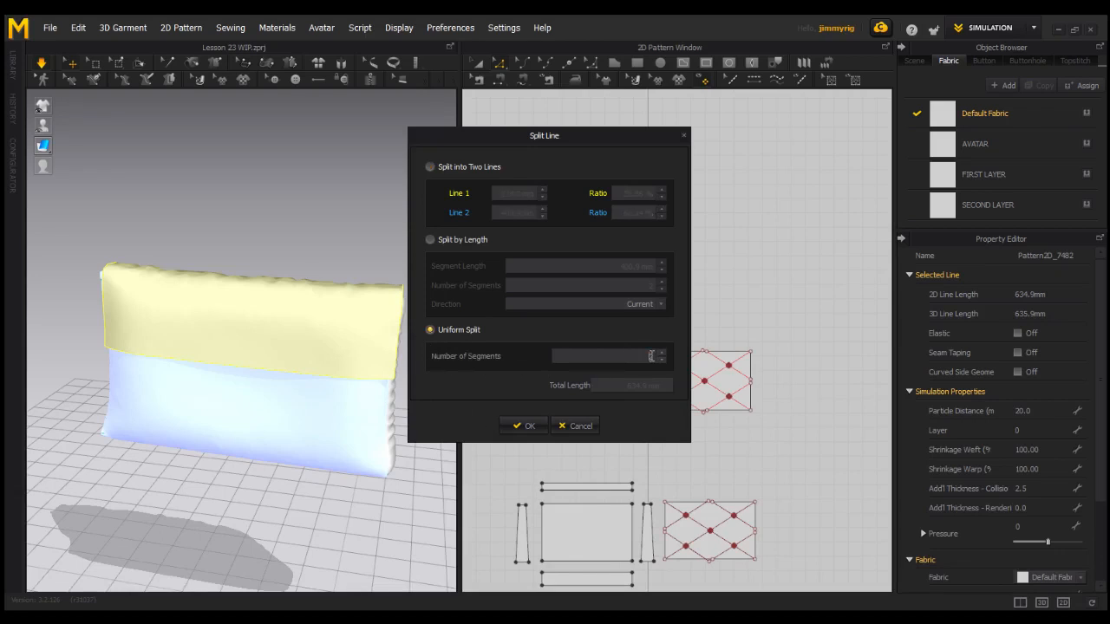
pyautogui.click(529, 426)
# Pull the midpoint of the flap's lower edge slightly downward to form a shallow point.
pyautogui.click(579, 308)
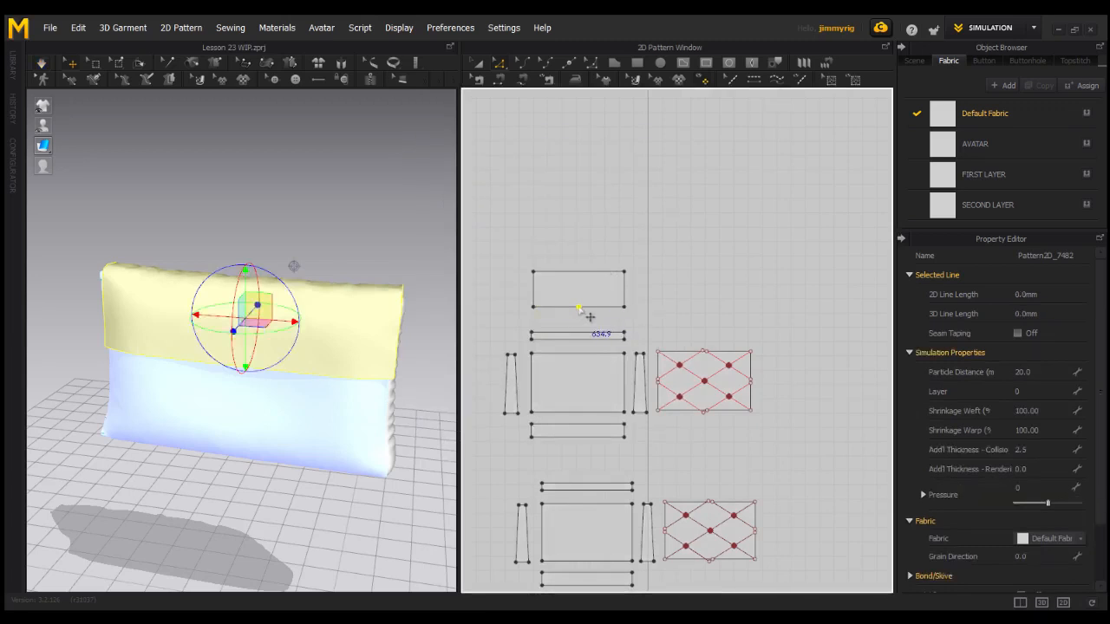
pyautogui.moveTo(579, 309); pyautogui.dragTo(580, 316)
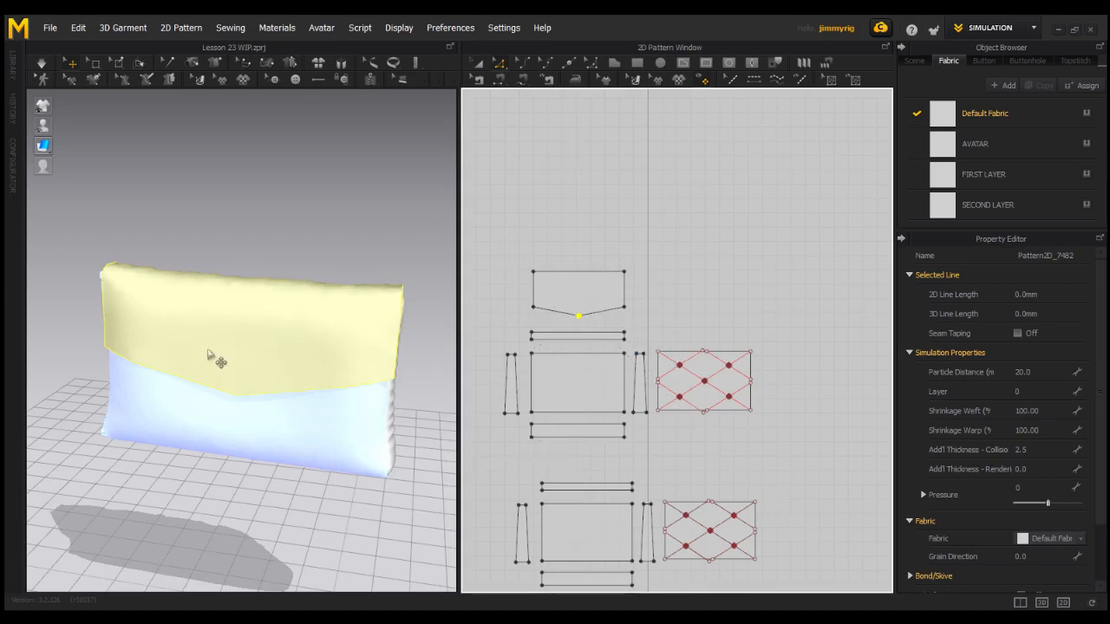
pyautogui.moveTo(321, 371)
pyautogui.mouseDown(button='right')
pyautogui.moveTo(376, 349)
pyautogui.moveTo(320, 349)
pyautogui.moveTo(330, 357)
pyautogui.mouseUp(button='right')
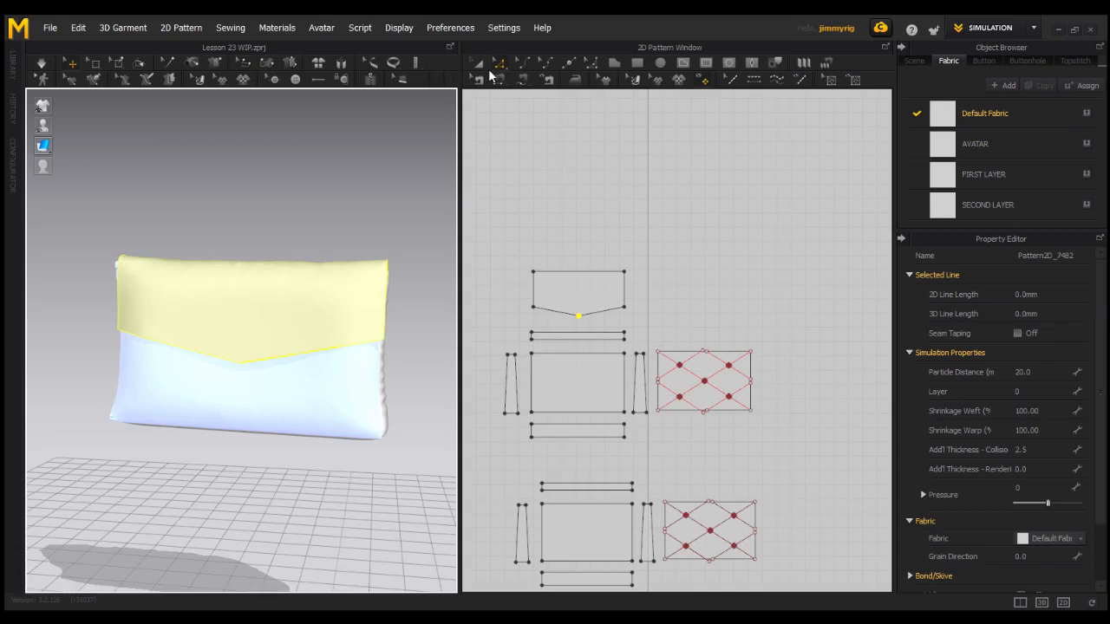
# Lower the flap's center tip further straight down to make the V shape deeper.
pyautogui.click(579, 321)
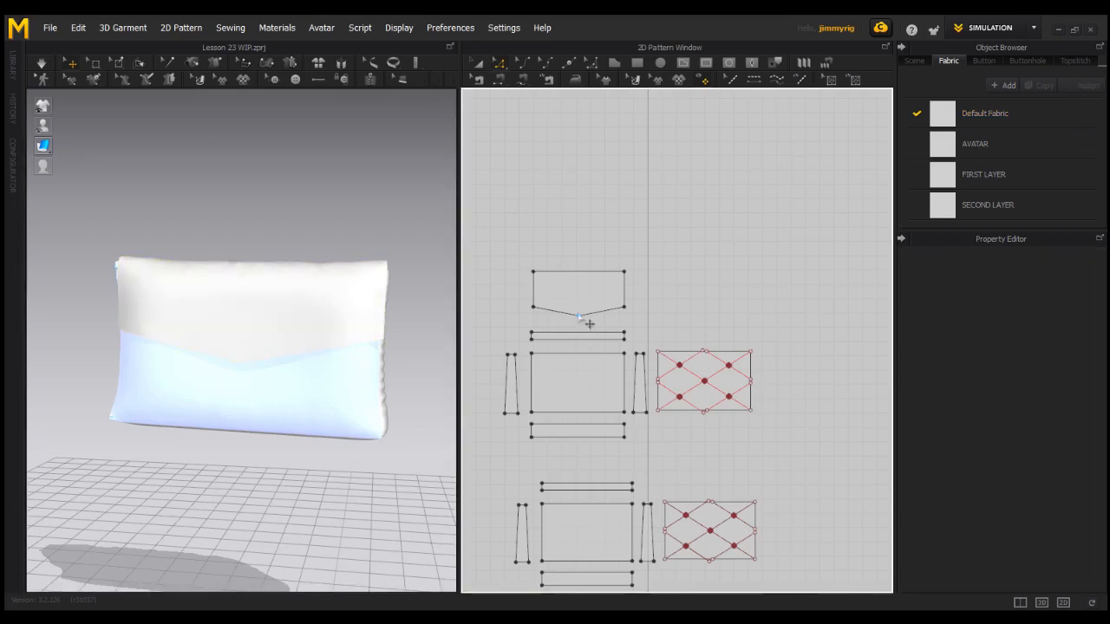
pyautogui.click(576, 316)
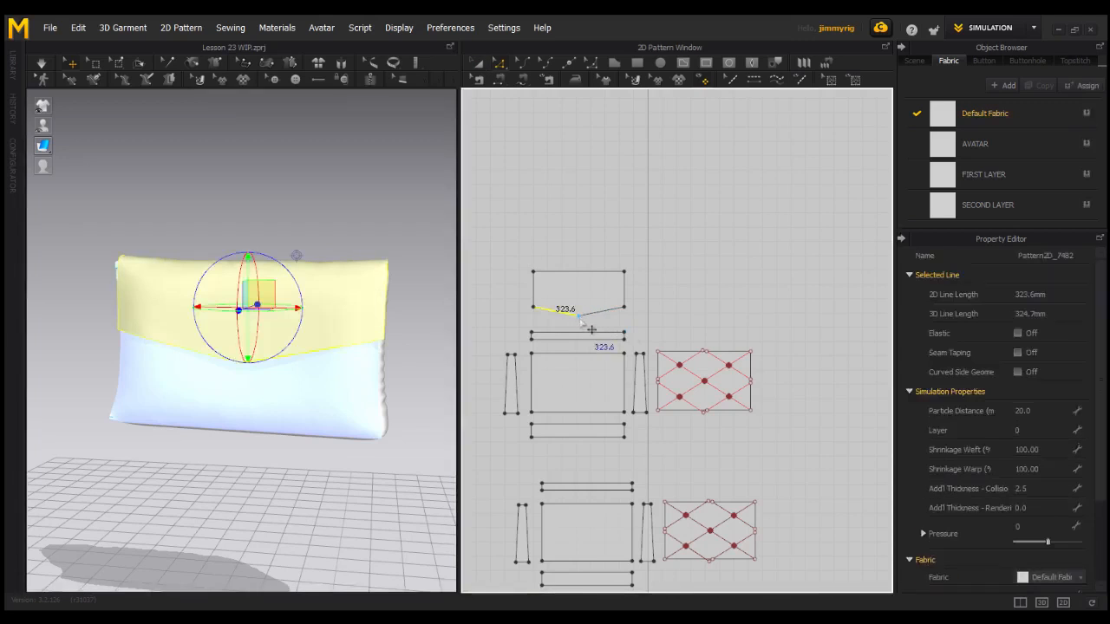
pyautogui.click(579, 321)
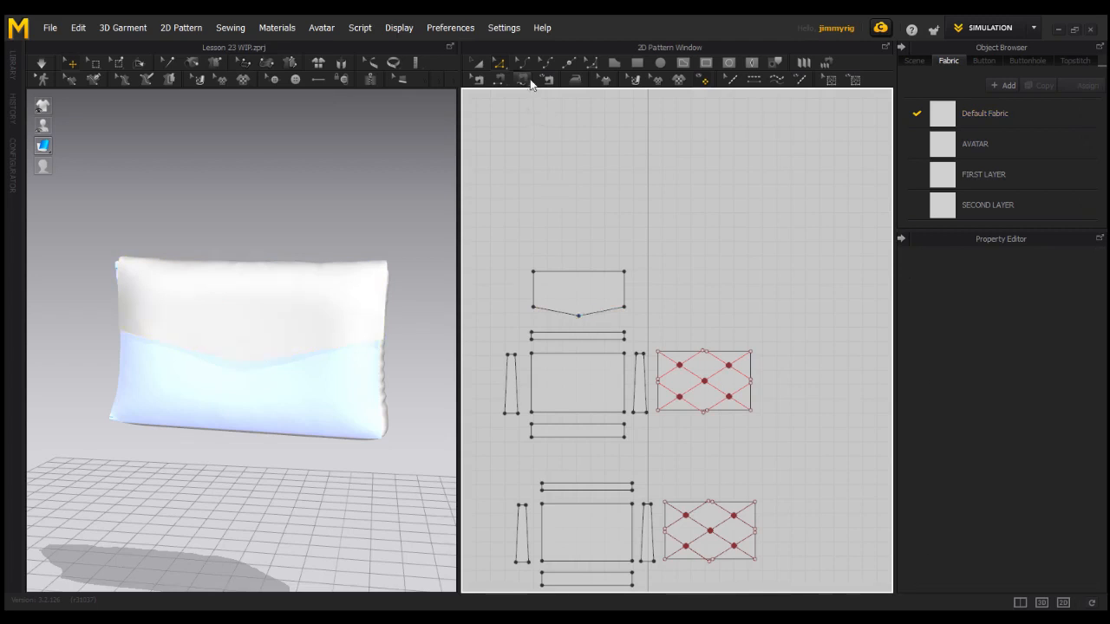
pyautogui.click(500, 64)
pyautogui.scroll(5, 592, 315)
pyautogui.moveTo(595, 320); pyautogui.dragTo(672, 298, button='right')
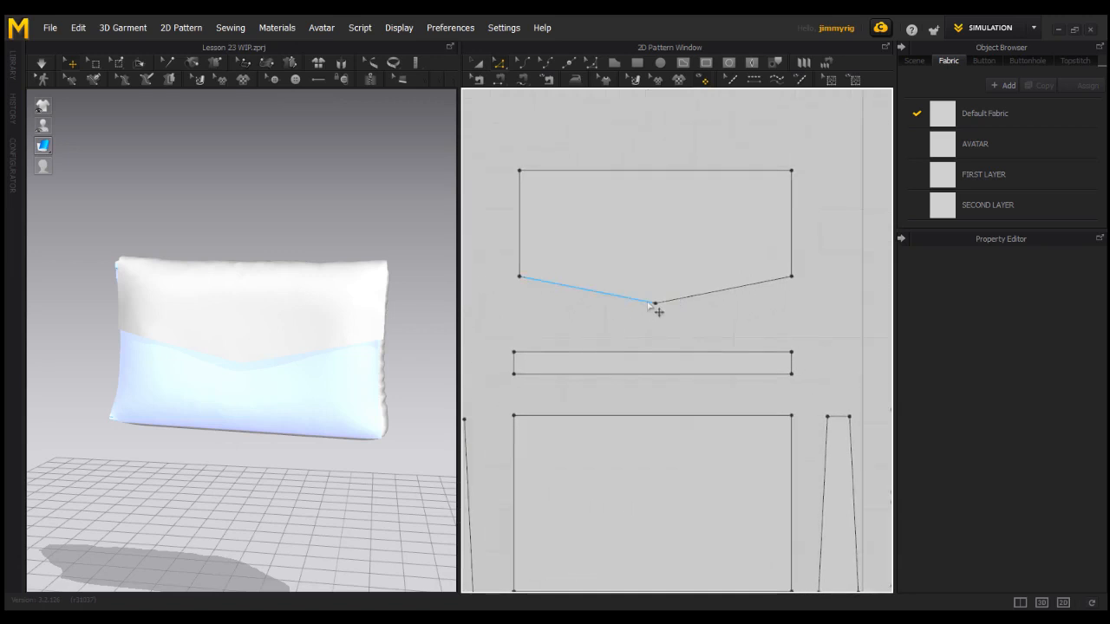
pyautogui.click(657, 304)
pyautogui.click(665, 319)
pyautogui.click(657, 304)
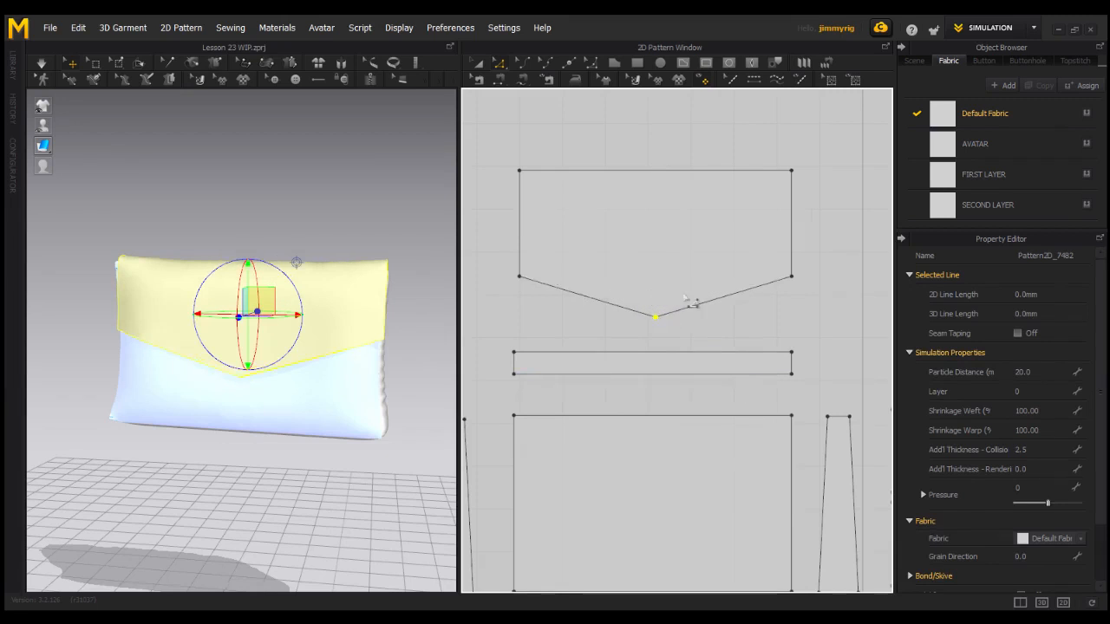
# Add an internal circle with a circumference of about 116 mm just above the flap's pointed tip.
pyautogui.scroll(-5, 680, 284)
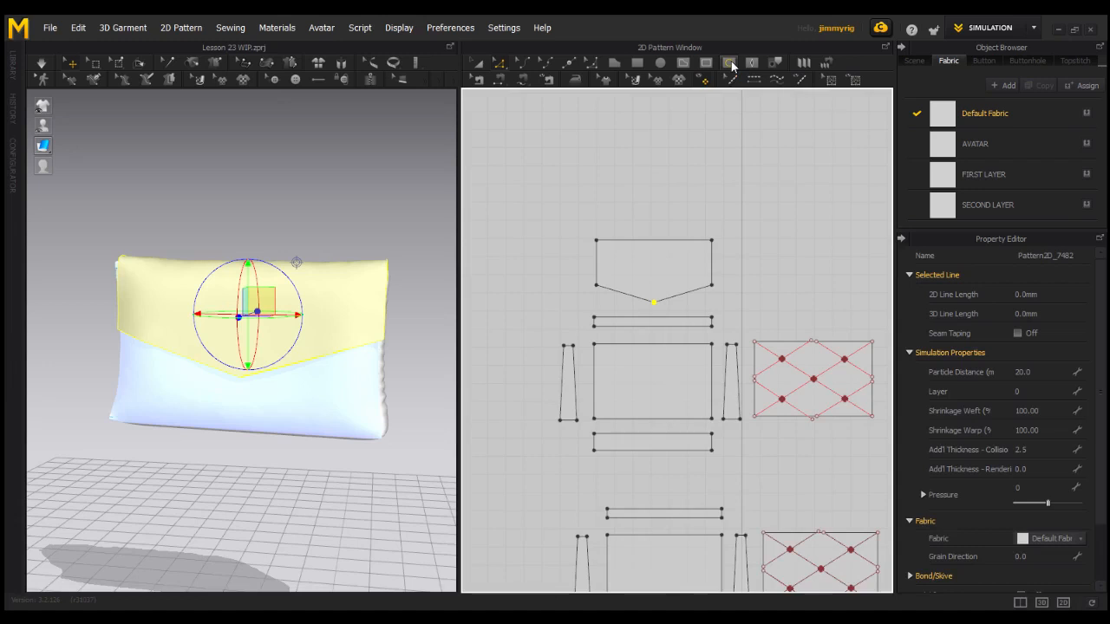
pyautogui.scroll(4, 661, 287)
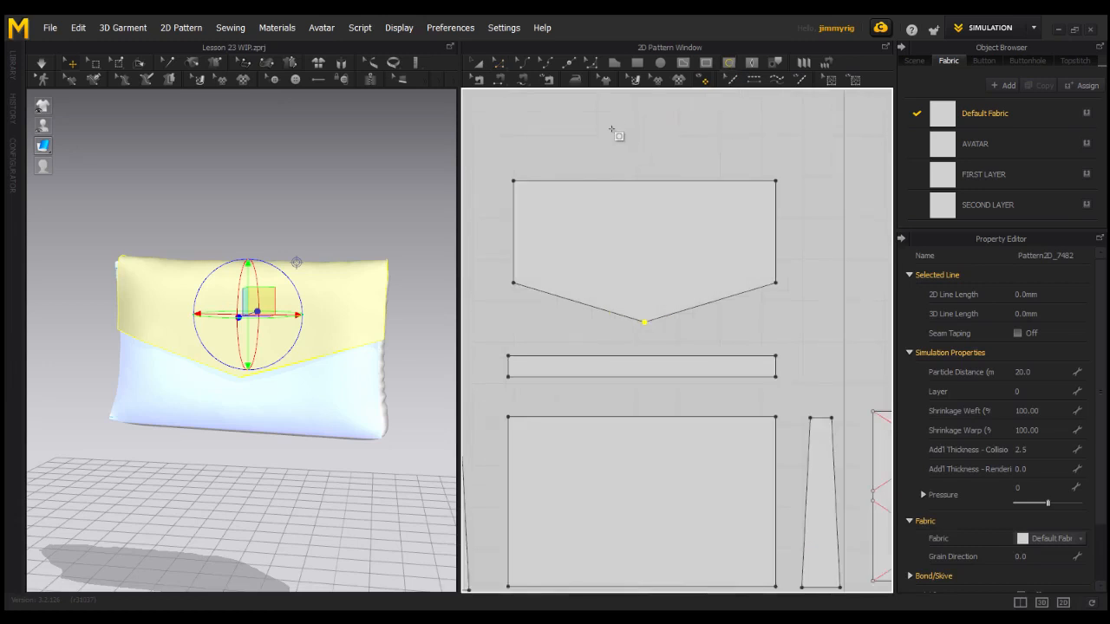
pyautogui.click(649, 304)
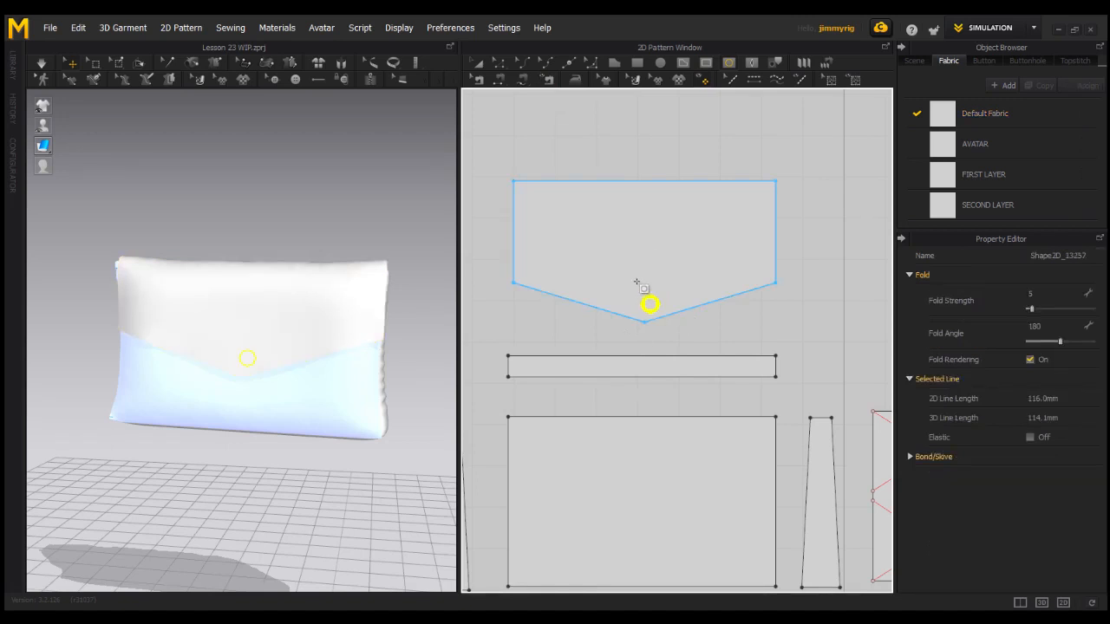
# Move the flap's internal circle sideways so it lines up with the flap's pointed tip.
pyautogui.click(478, 66)
pyautogui.click(649, 303)
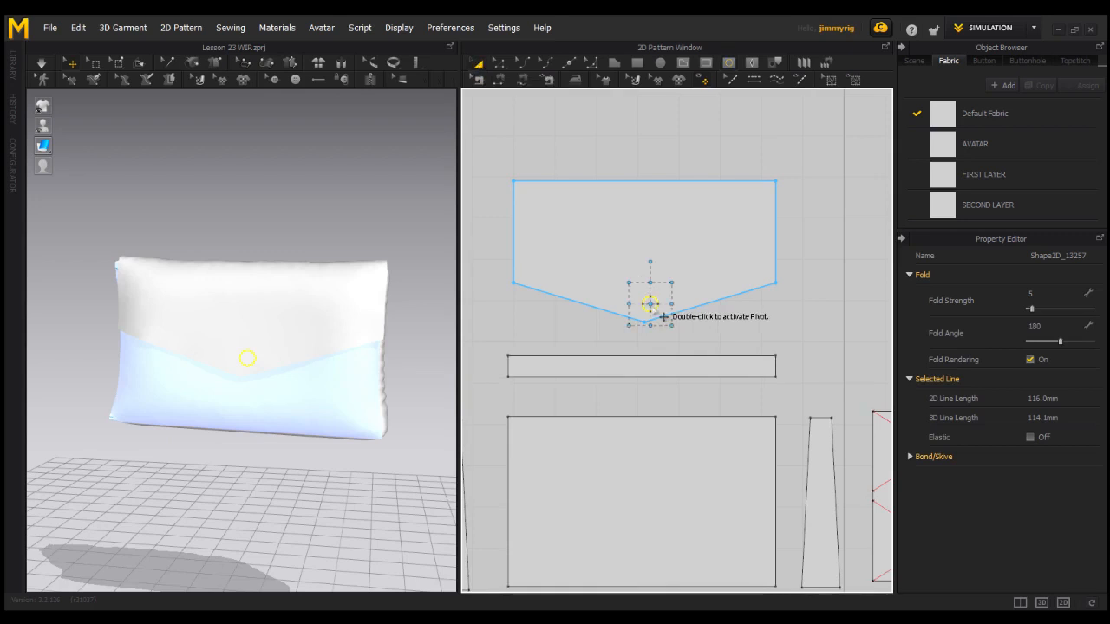
pyautogui.moveTo(651, 296); pyautogui.dragTo(651, 297)
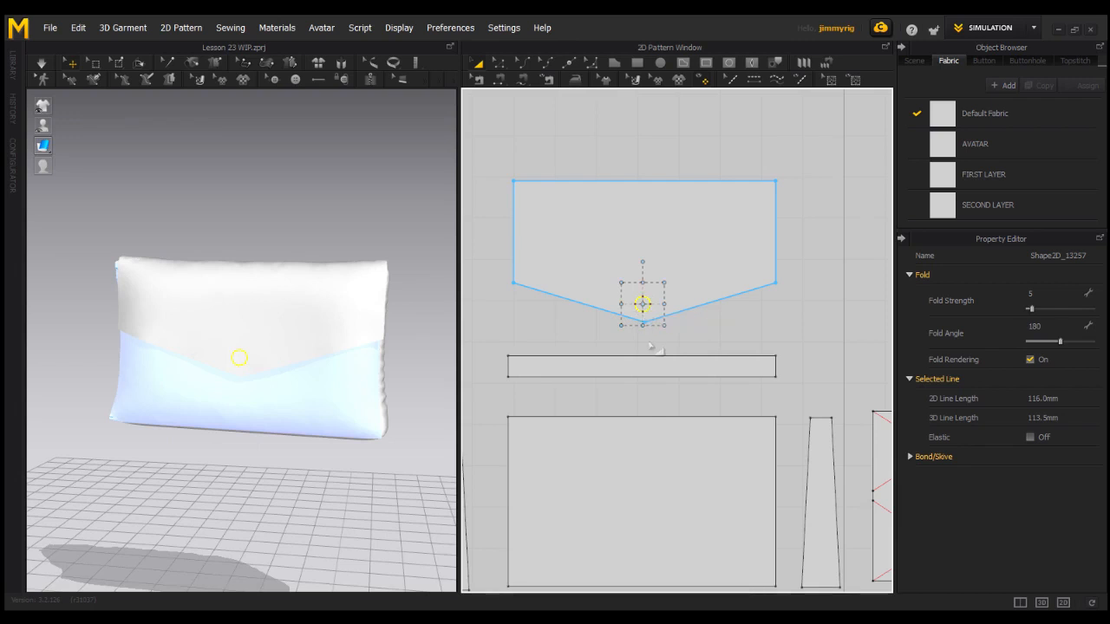
# Paste a copy of the circle onto the front panel directly below the flap's circle, and shift it slightly up.
pyautogui.hotkey('ctrl', 'v')
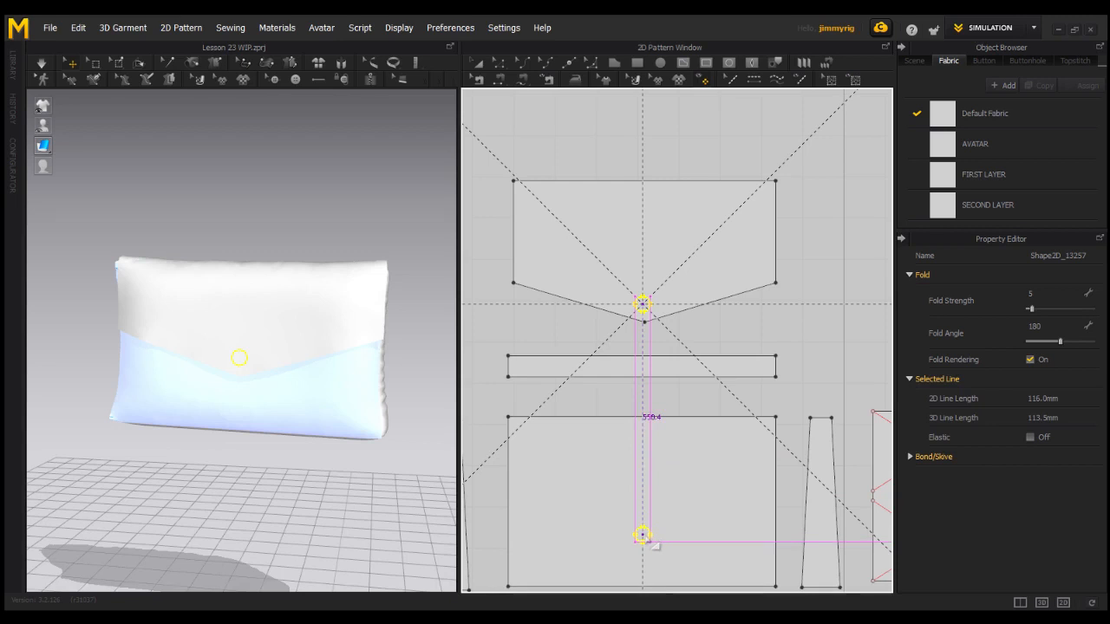
pyautogui.click(653, 544)
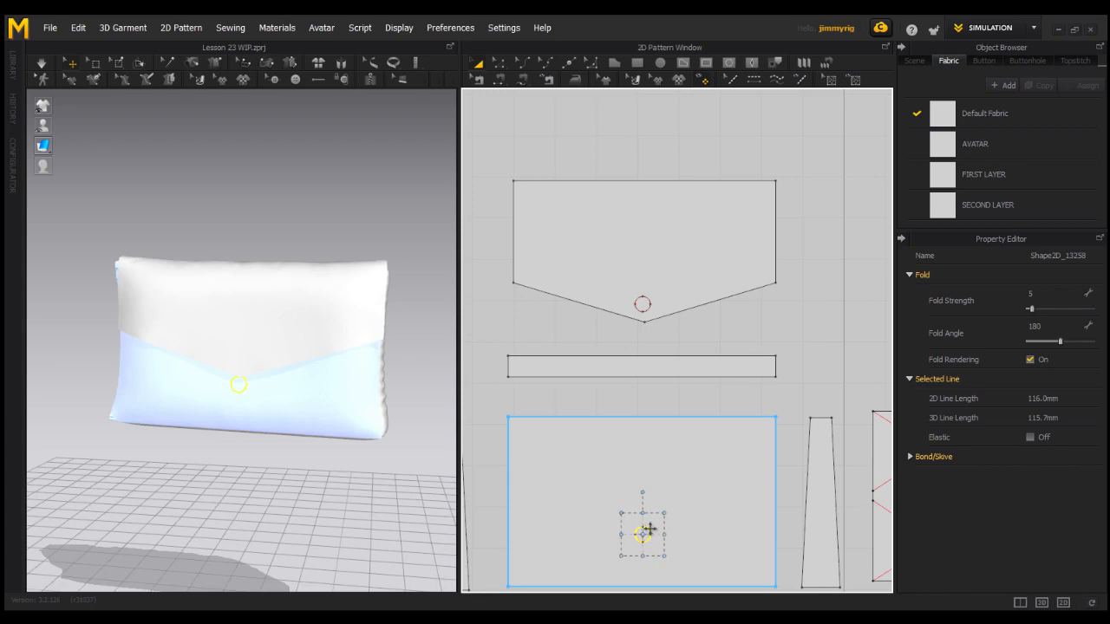
pyautogui.moveTo(650, 529); pyautogui.dragTo(649, 511)
pyautogui.click(639, 335)
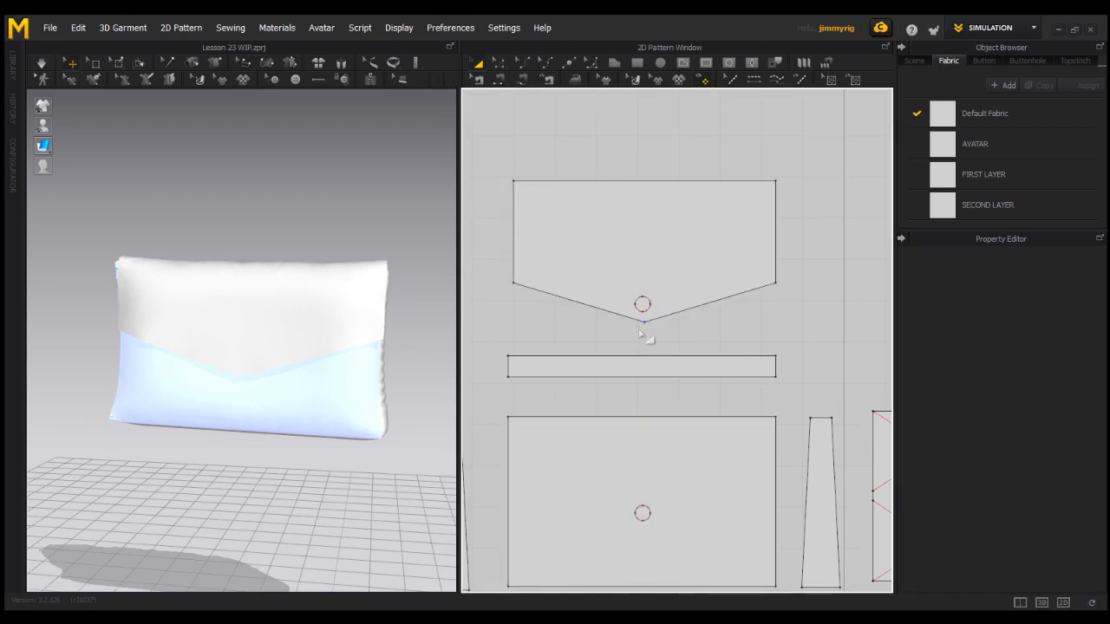
# Sew the flap's circle to the matching circle on the front panel with free sewing, and simulate the seam.
pyautogui.click(524, 79)
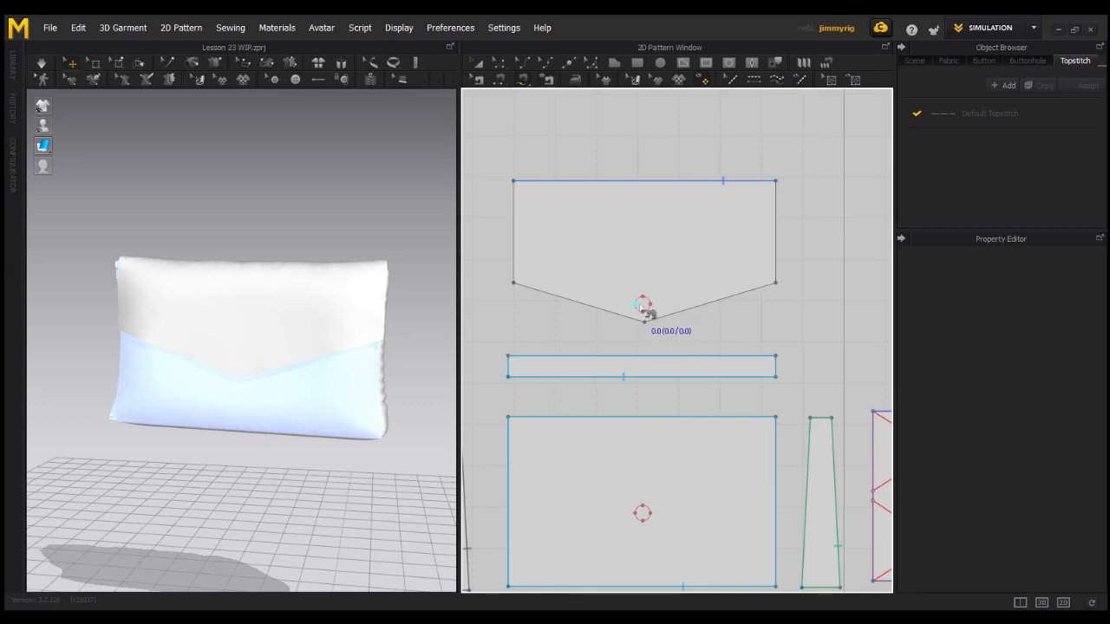
pyautogui.click(643, 305)
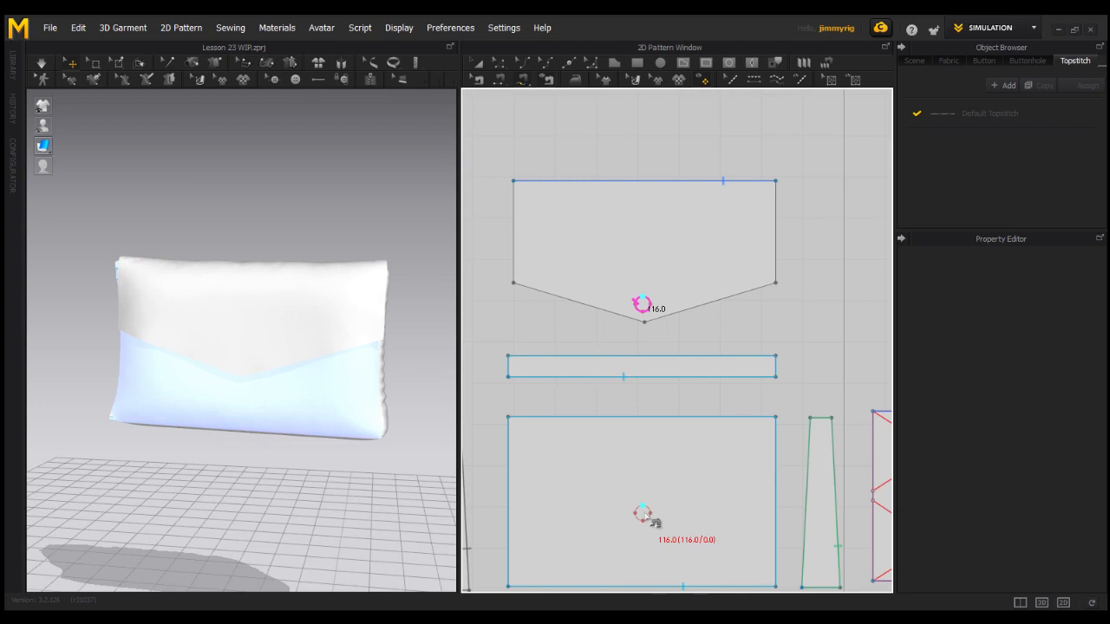
pyautogui.click(650, 519)
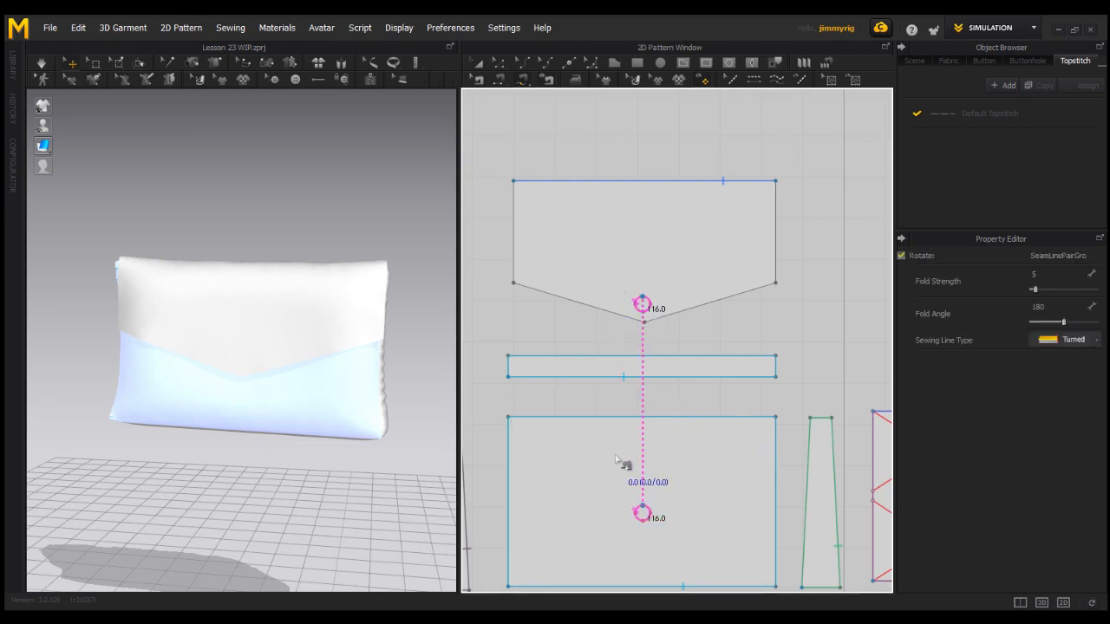
pyautogui.press('space')
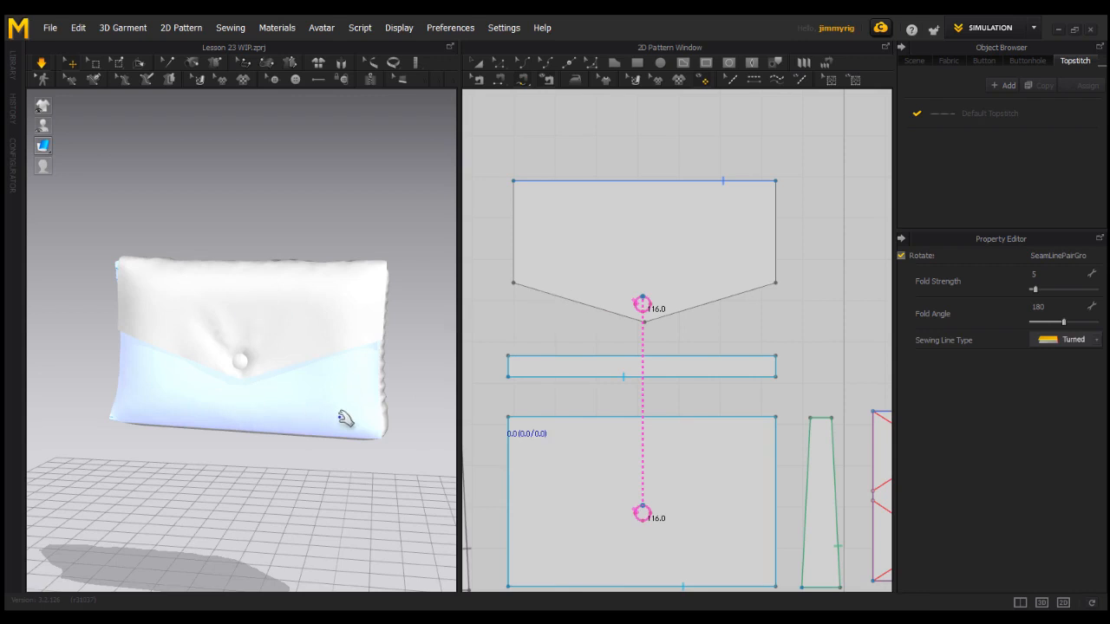
pyautogui.moveTo(275, 362); pyautogui.dragTo(181, 320, button='right')
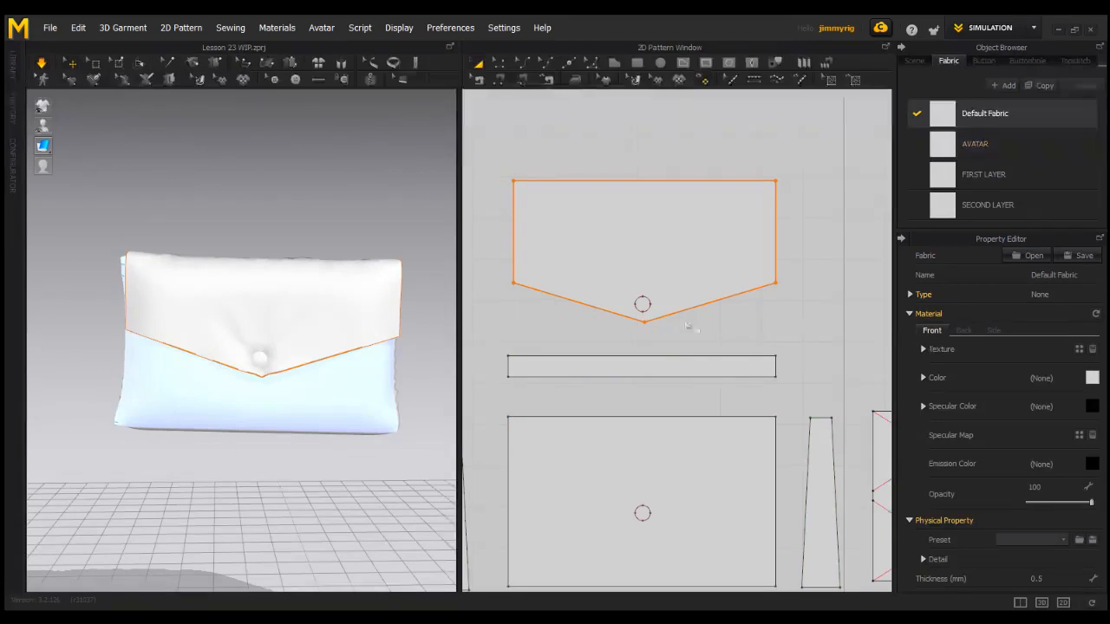
# Assign the SECOND LAYER fabric to the pointed flap pattern.
pyautogui.click(999, 208)
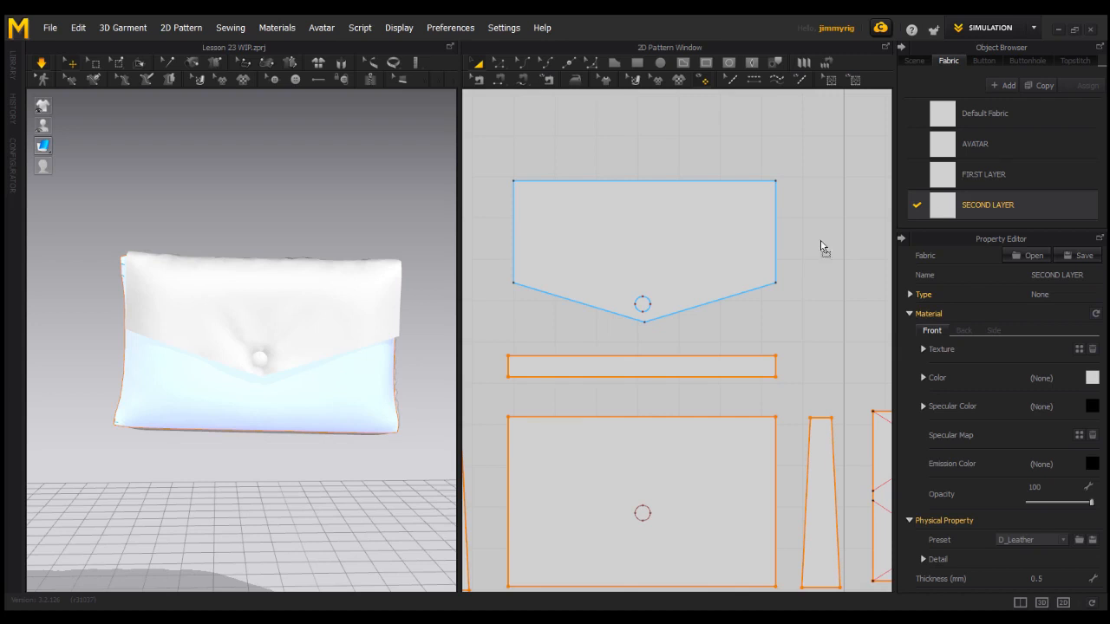
pyautogui.click(724, 265)
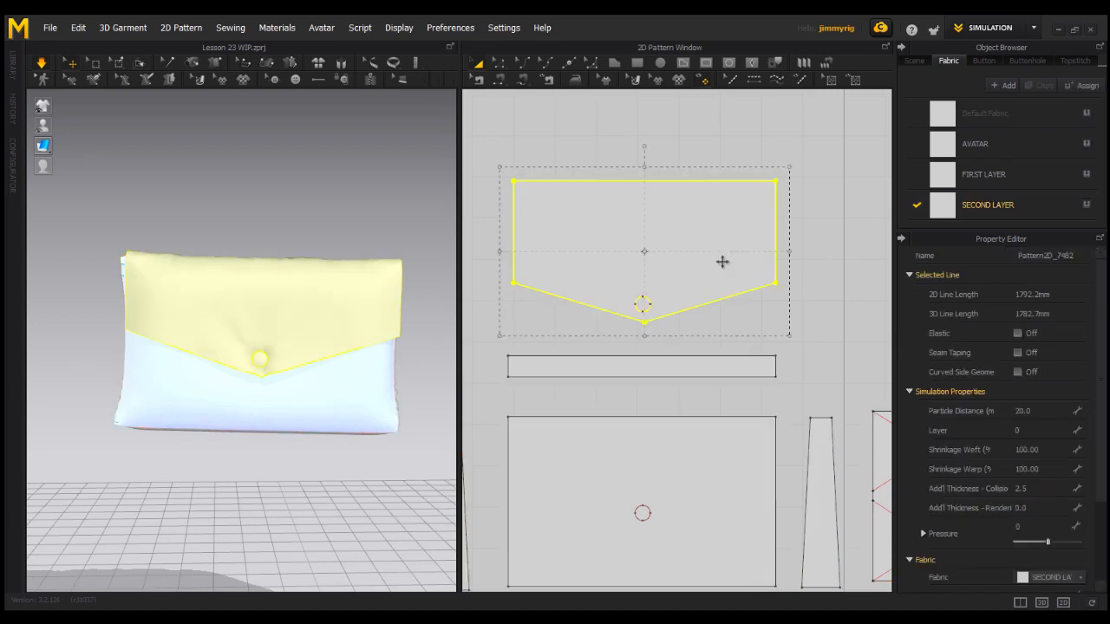
pyautogui.click(850, 194)
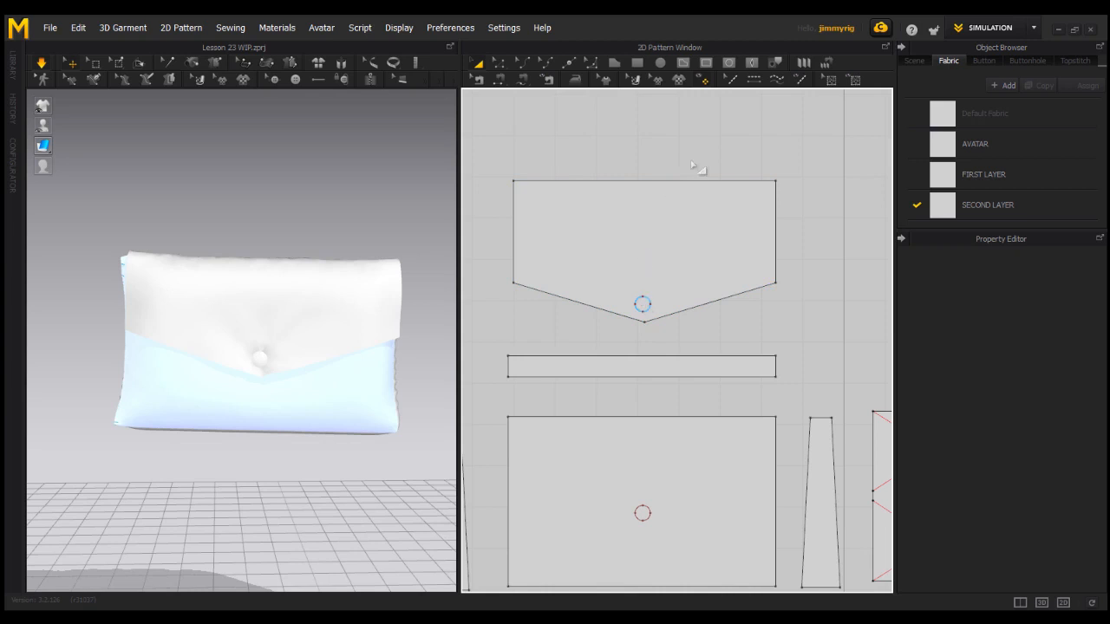
# Place a button at the center of the flap's circle and change its button style to a plain sphere shape.
pyautogui.click(703, 80)
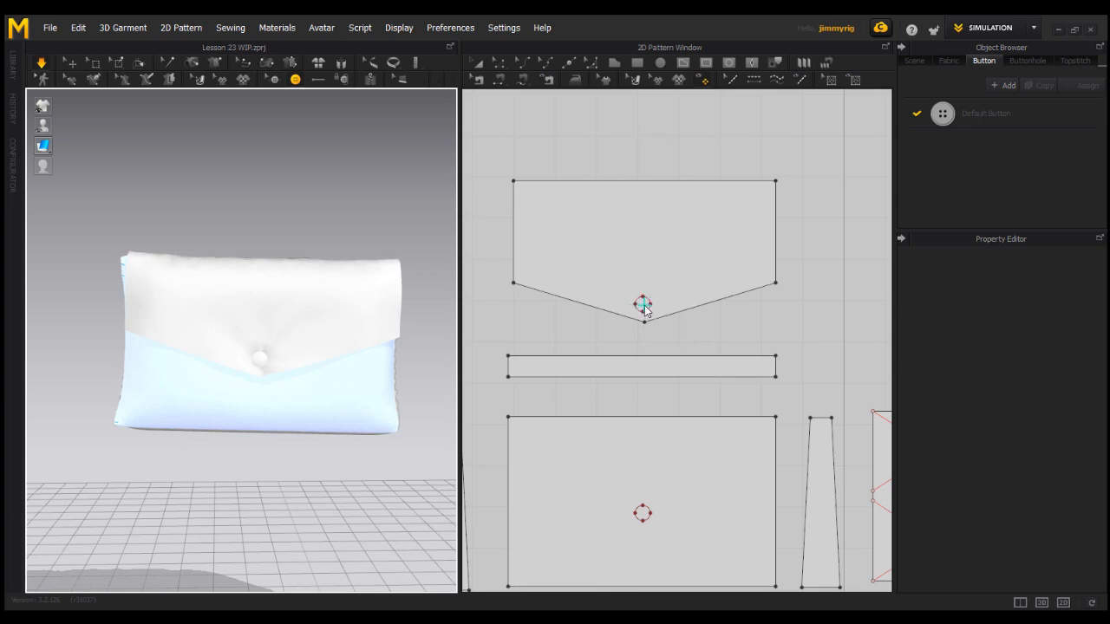
pyautogui.click(643, 305)
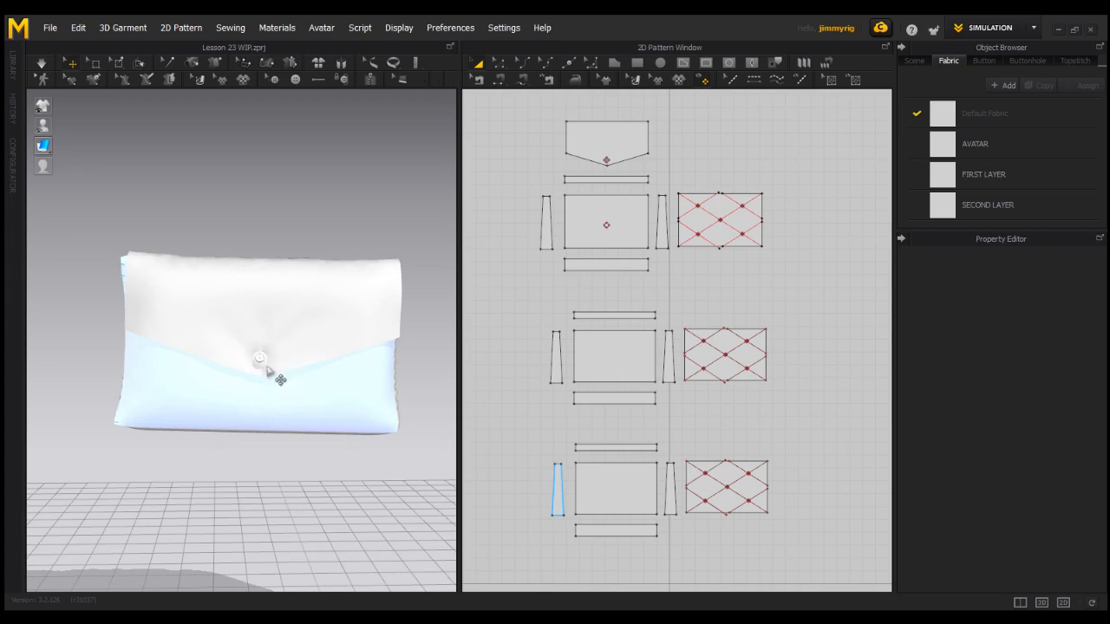
pyautogui.click(984, 60)
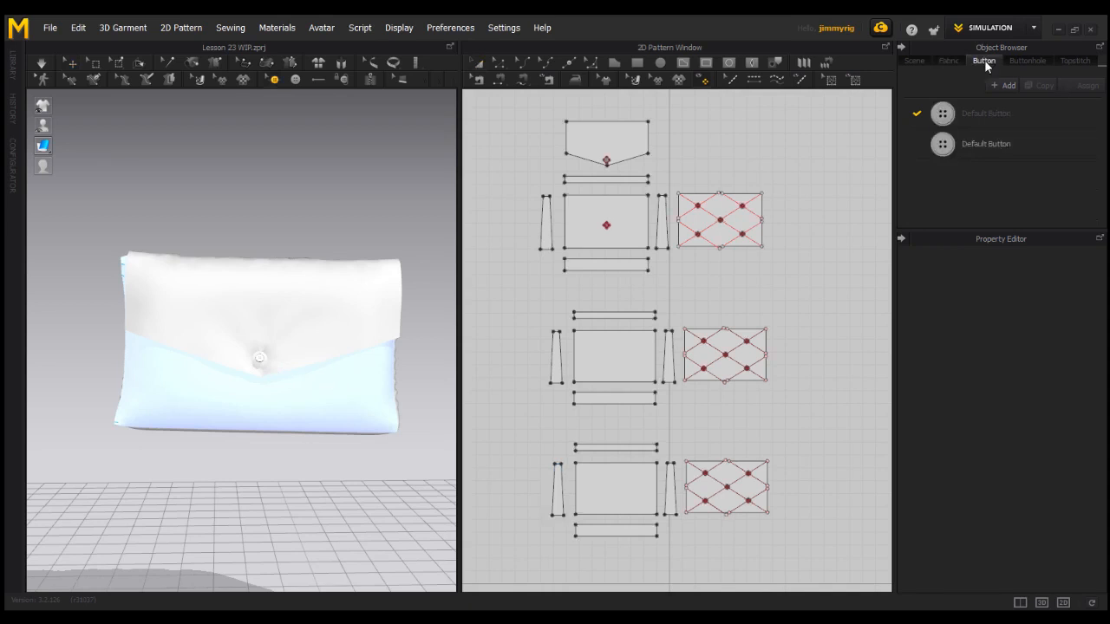
pyautogui.click(989, 142)
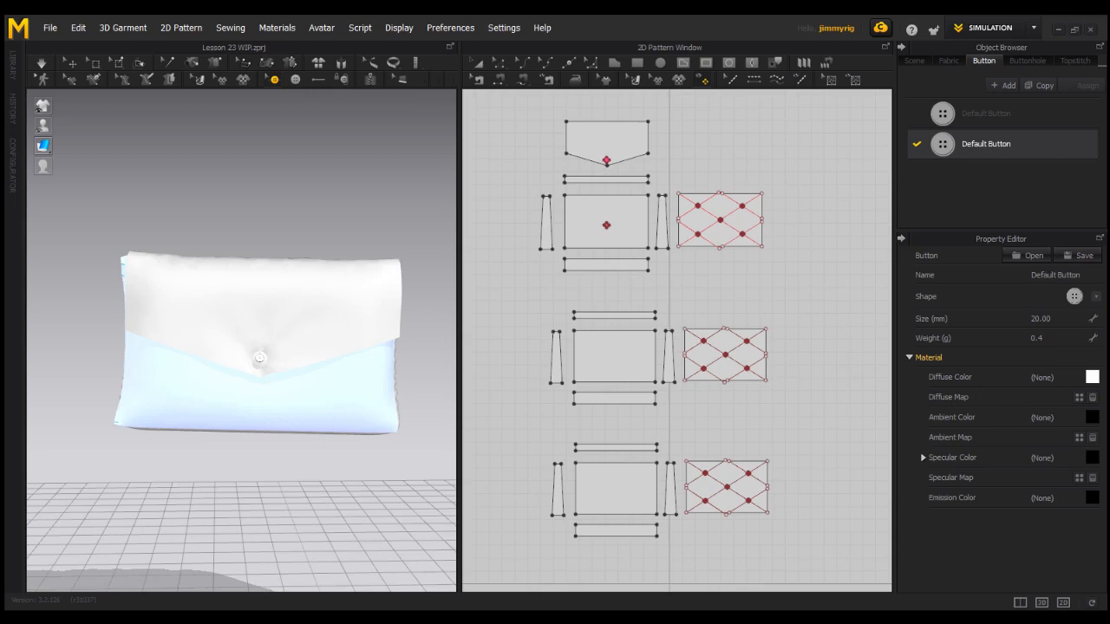
pyautogui.click(1097, 297)
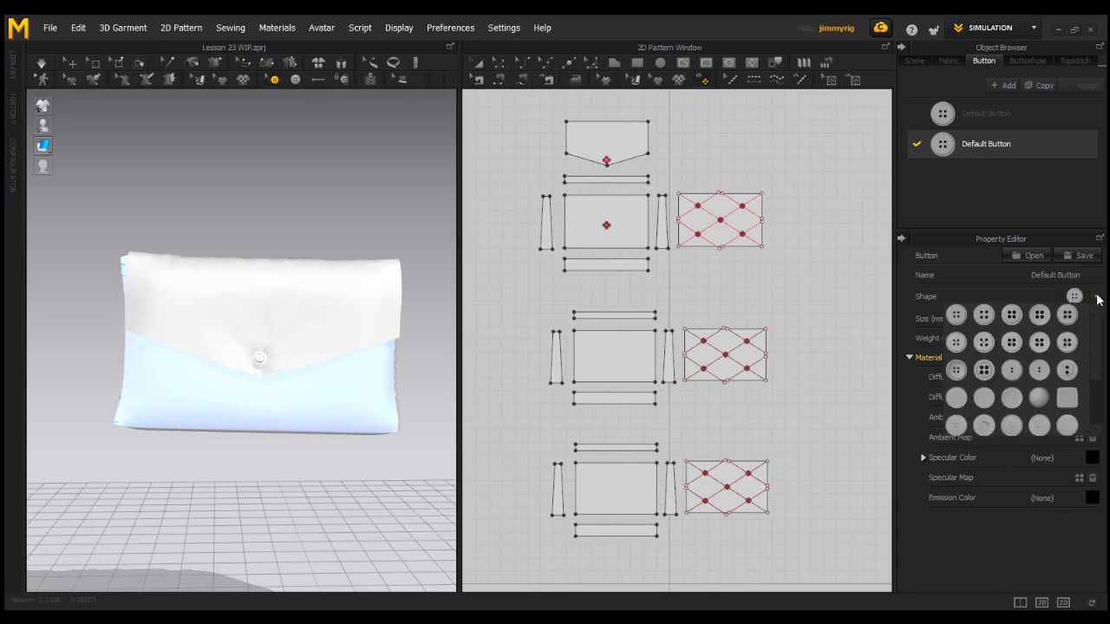
pyautogui.scroll(-3, 1018, 380)
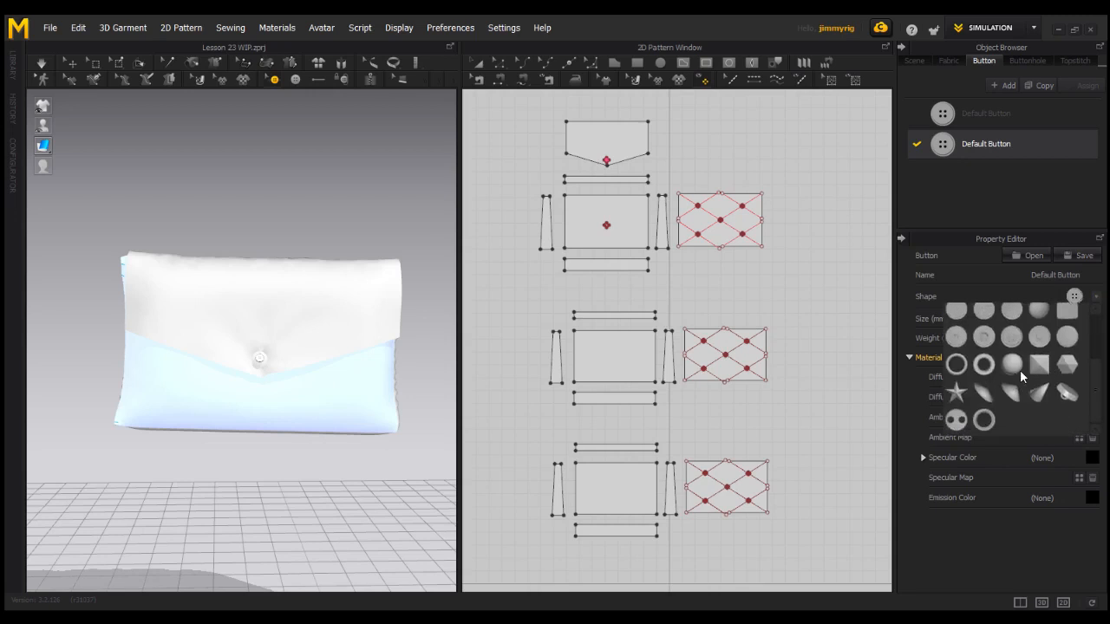
pyautogui.click(1012, 365)
# Set the spherical button's size to 45 mm and check it on the cushion from an angle.
pyautogui.scroll(5, 299, 401)
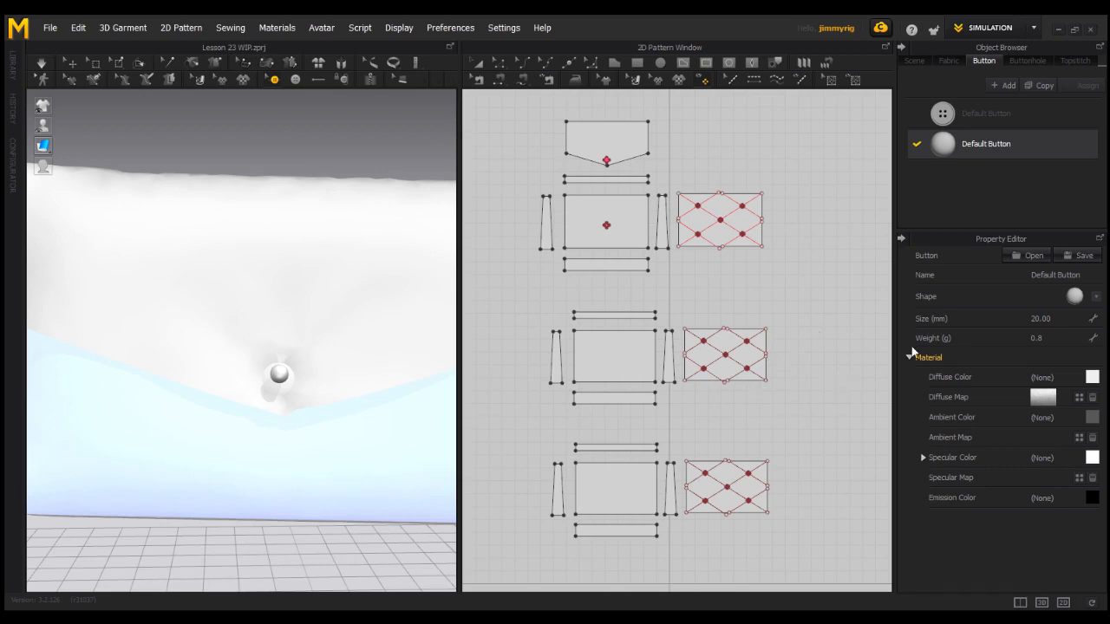
pyautogui.click(1058, 318)
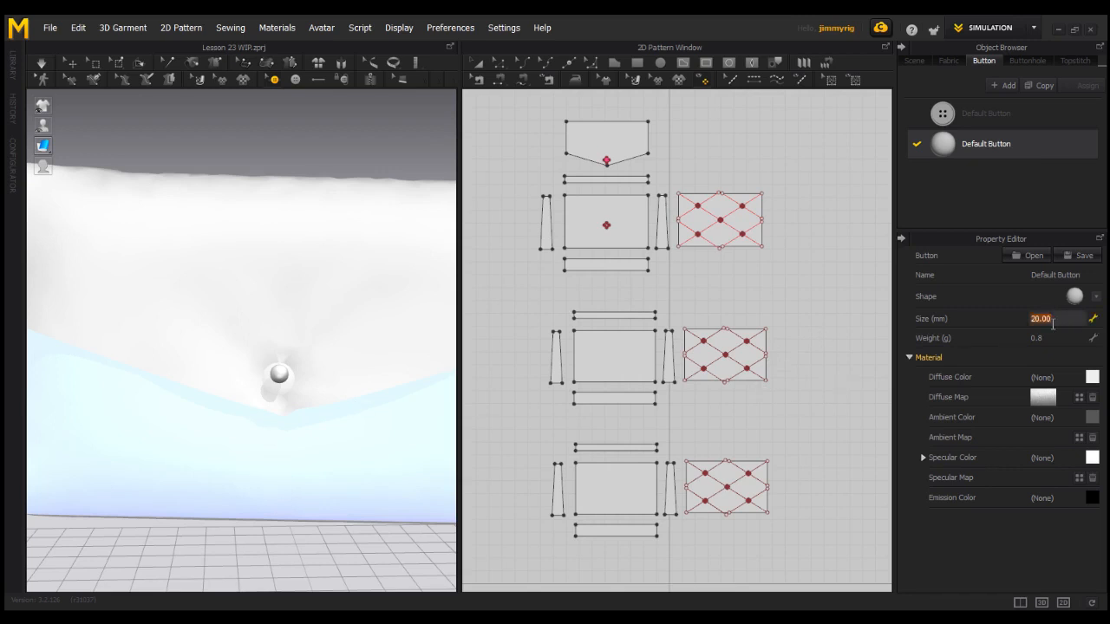
pyautogui.press('Return')
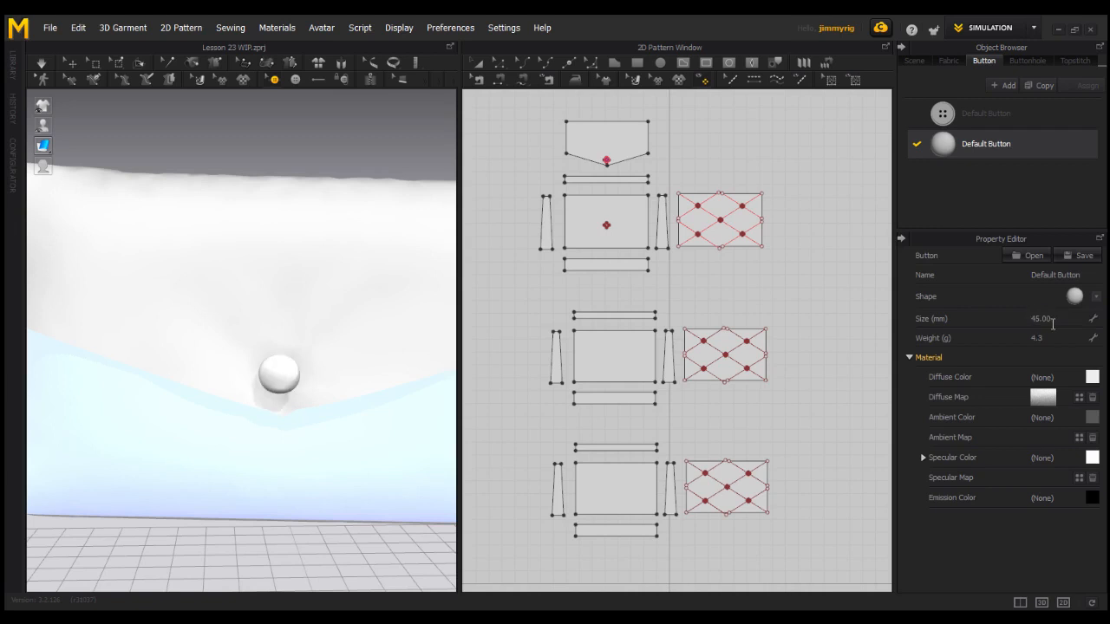
pyautogui.moveTo(288, 386); pyautogui.dragTo(218, 352, button='right')
pyautogui.scroll(-8, 241, 347)
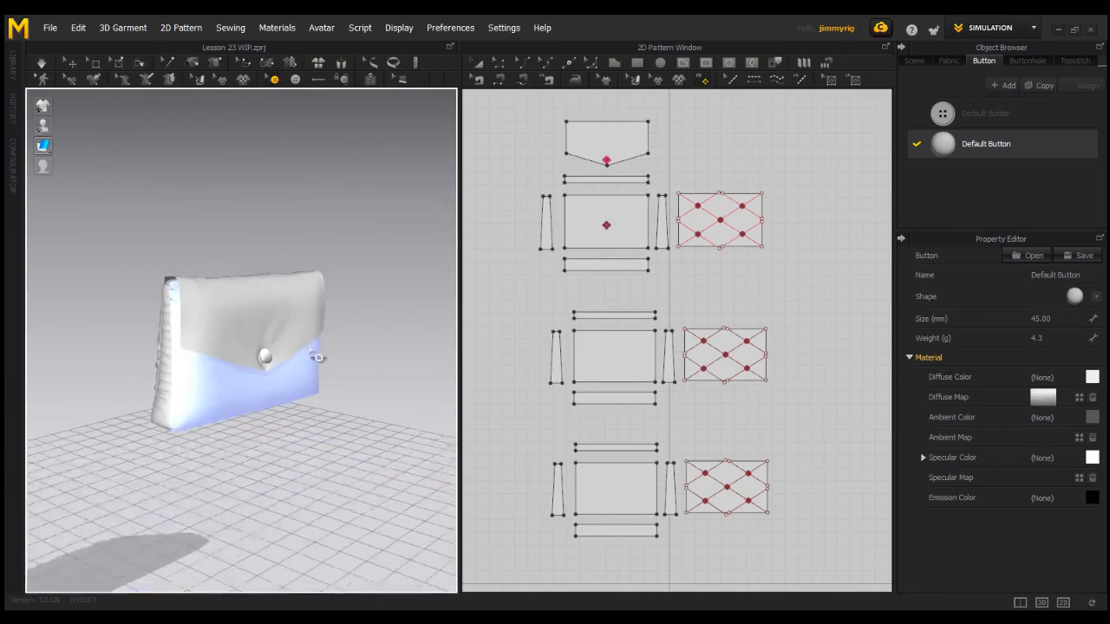